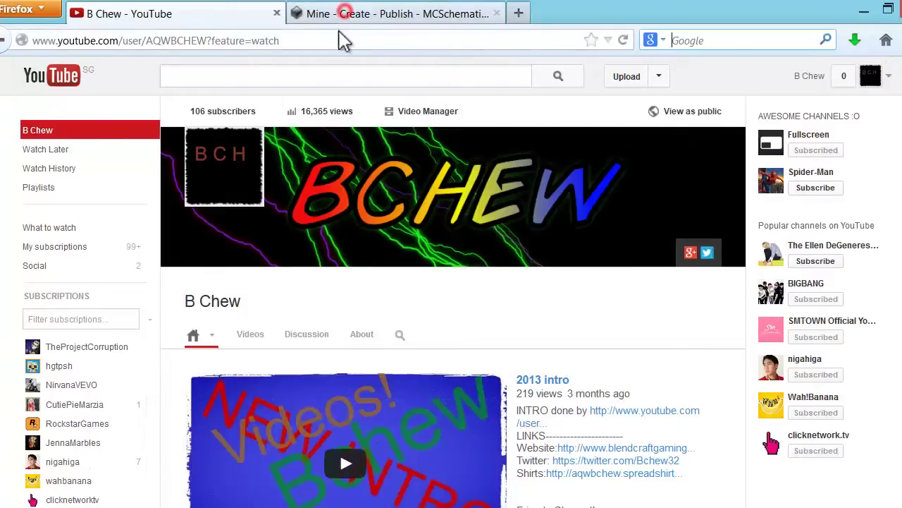
Switch Firefox to the MCSchematics site tab
click(345, 14)
drag(303, 40, 257, 44)
Open the MCSchematics Forum and browse its boards, such as Website General and Published Minecraft Schematics
key(Return)
scroll(249, 188, up, 5)
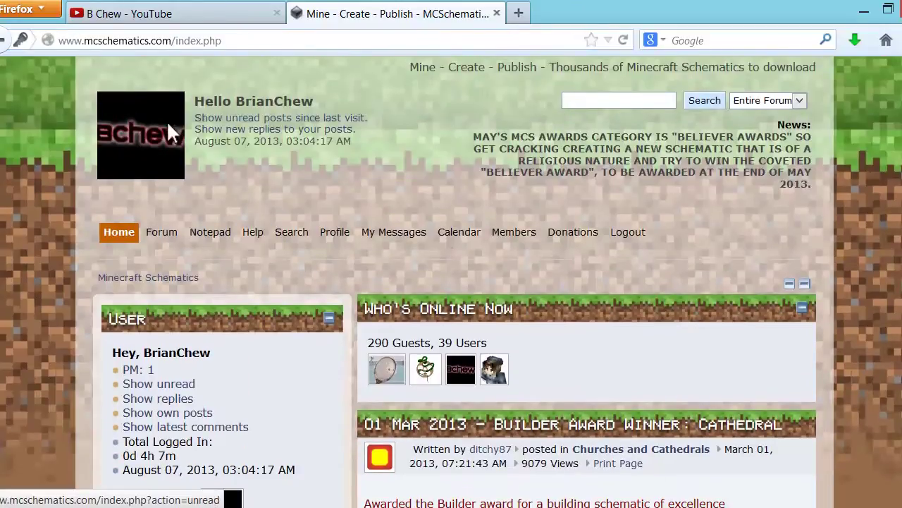
scroll(494, 232, down, 10)
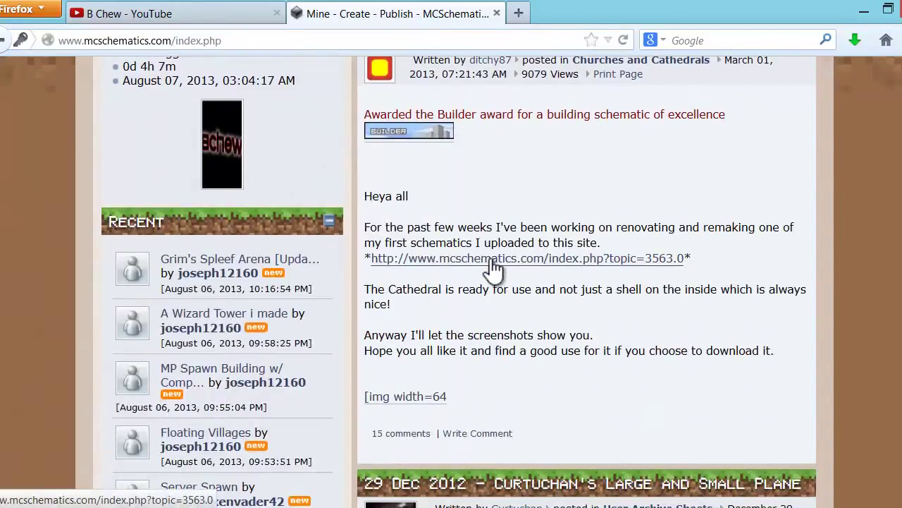
scroll(496, 261, up, 15)
scroll(387, 288, down, 5)
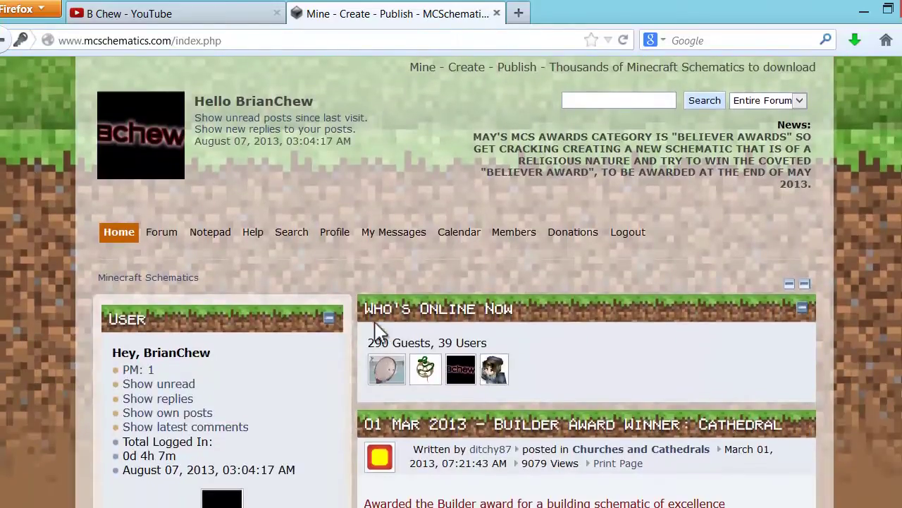
click(166, 235)
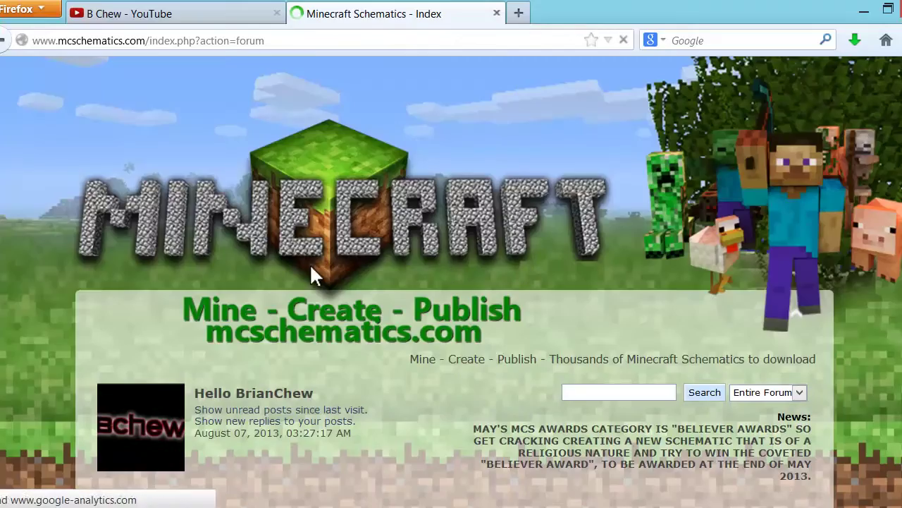
scroll(578, 237, down, 5)
scroll(520, 272, down, 5)
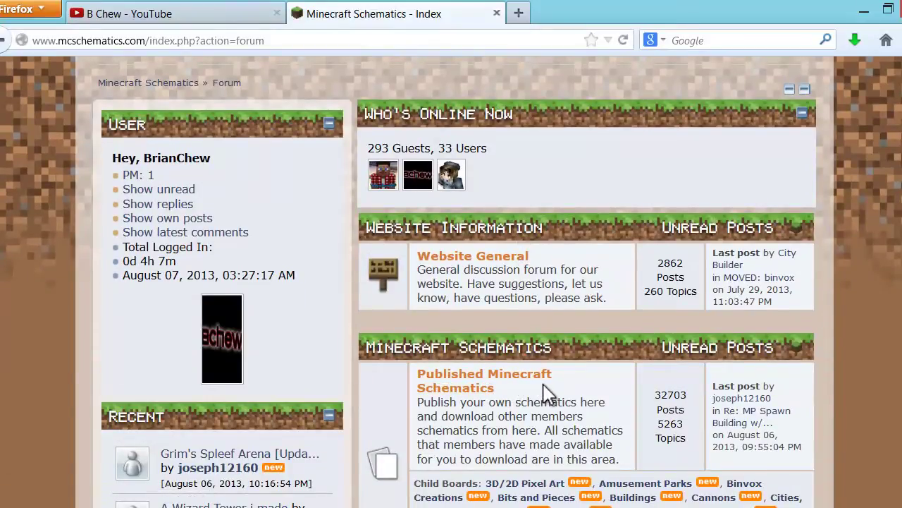
scroll(548, 392, down, 3)
scroll(782, 400, down, 5)
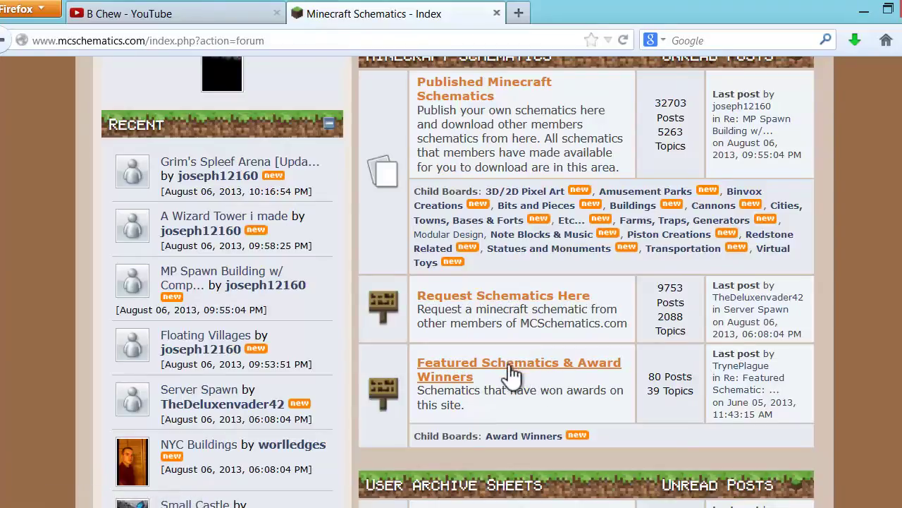
scroll(730, 361, down, 10)
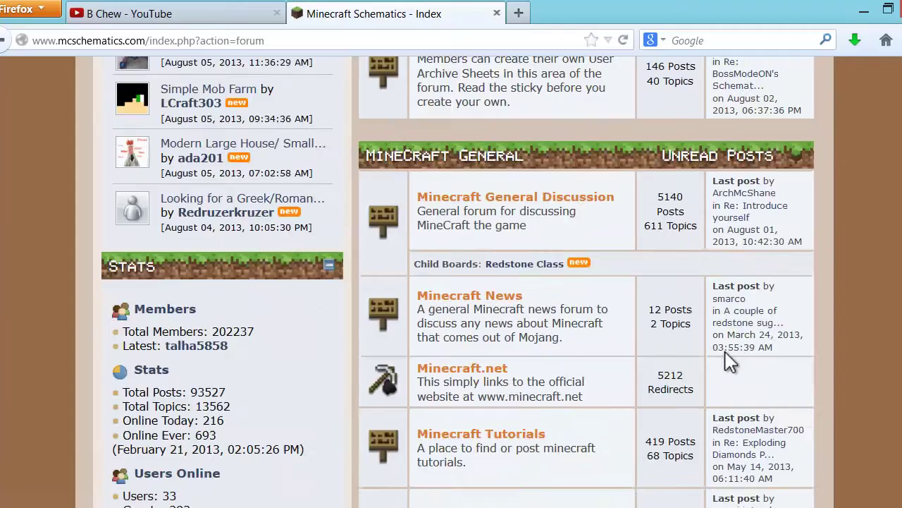
scroll(699, 287, up, 10)
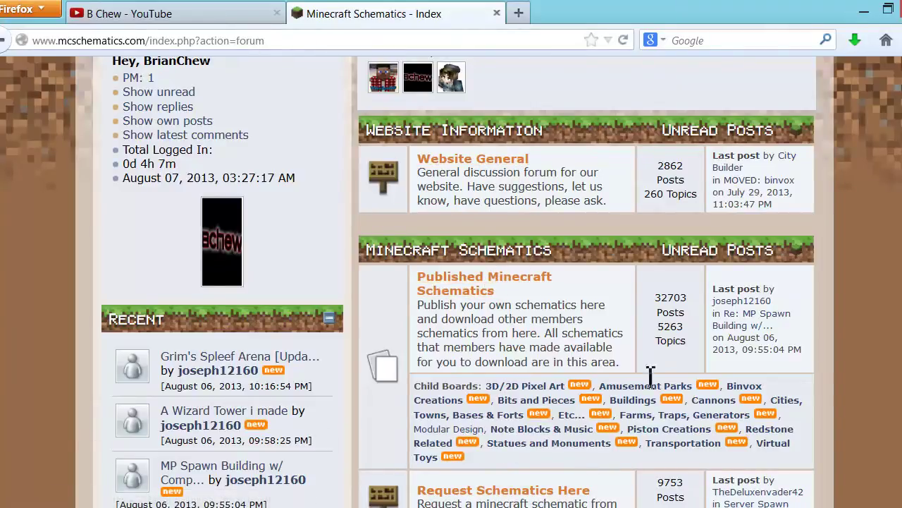
Open the Published Minecraft Schematics board and scroll through its listings
click(504, 278)
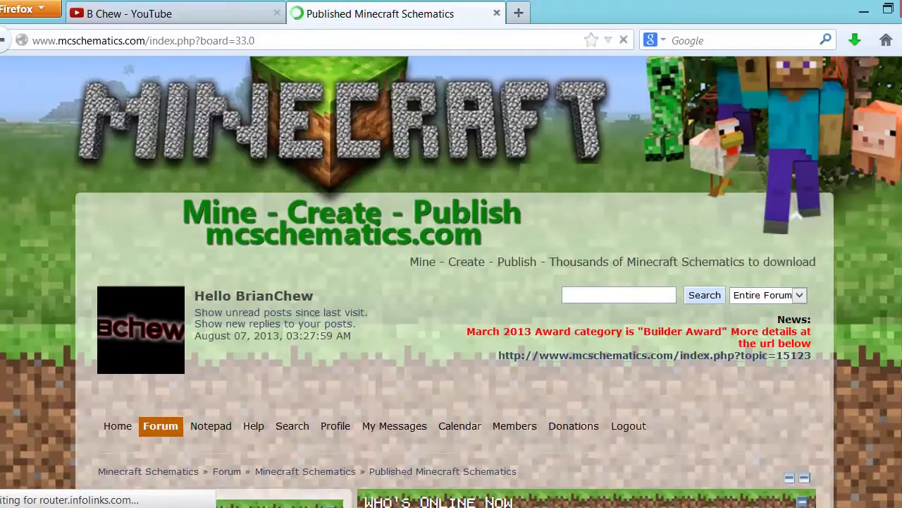
scroll(520, 305, down, 4)
scroll(451, 282, down, 3)
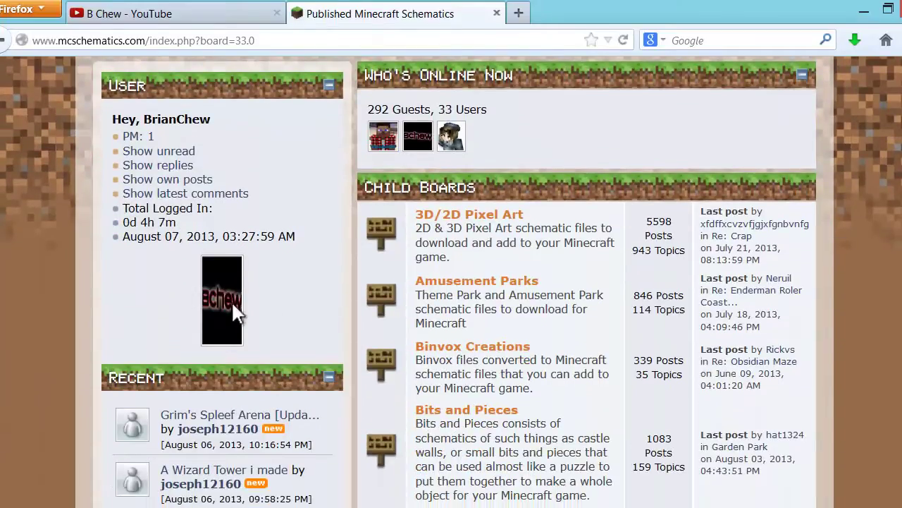
scroll(451, 282, down, 1)
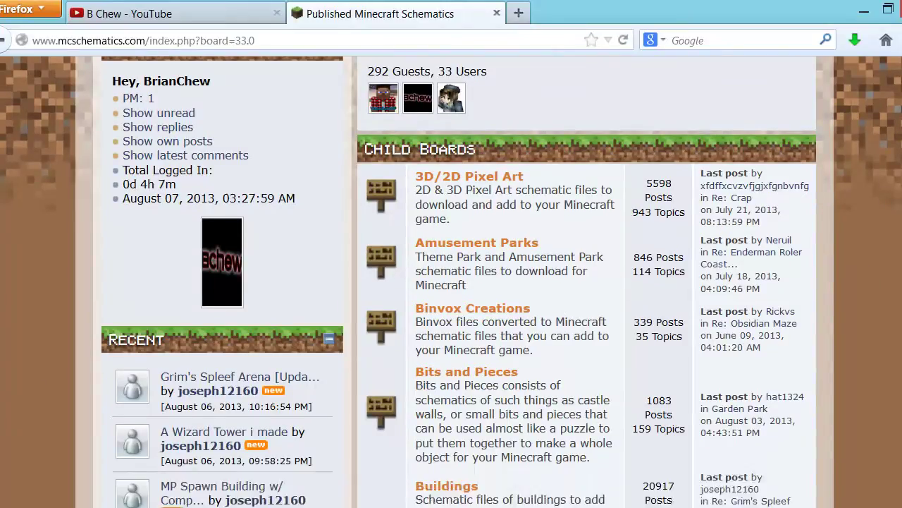
scroll(547, 342, down, 3)
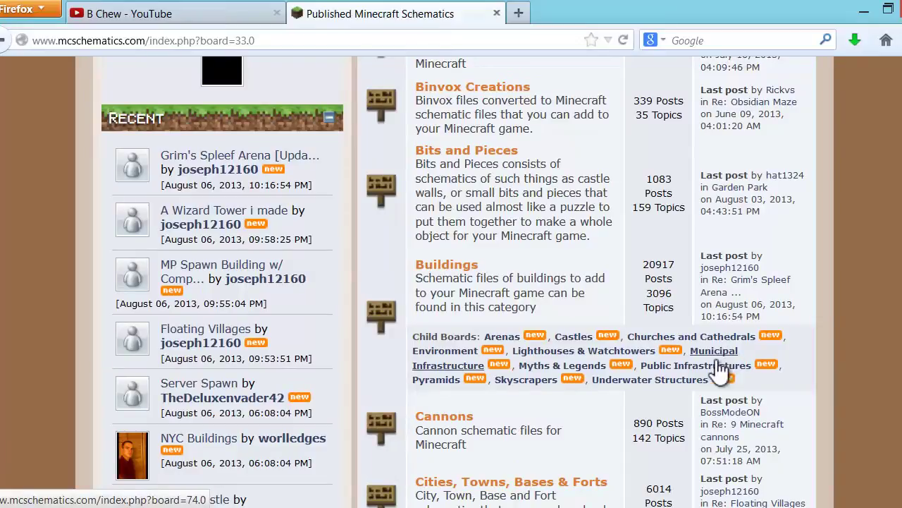
scroll(487, 367, down, 1)
scroll(487, 367, down, 1)
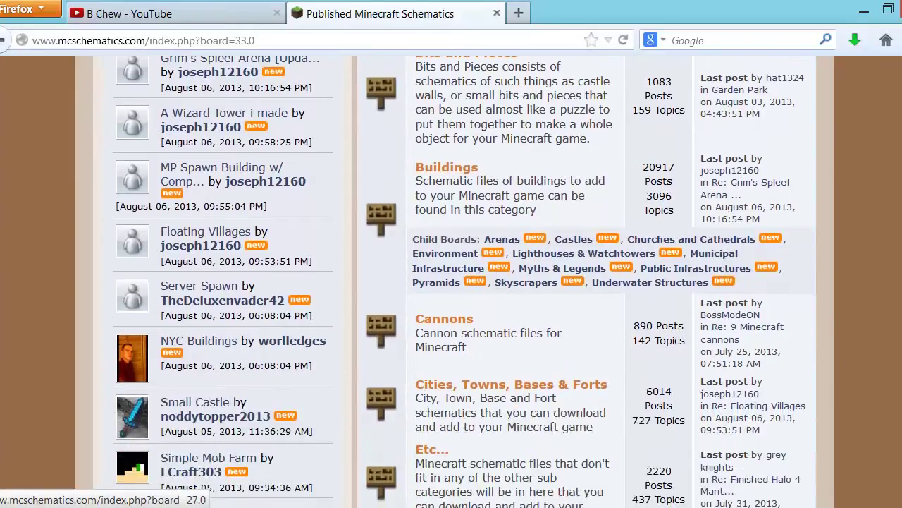
scroll(584, 345, down, 2)
scroll(584, 345, down, 3)
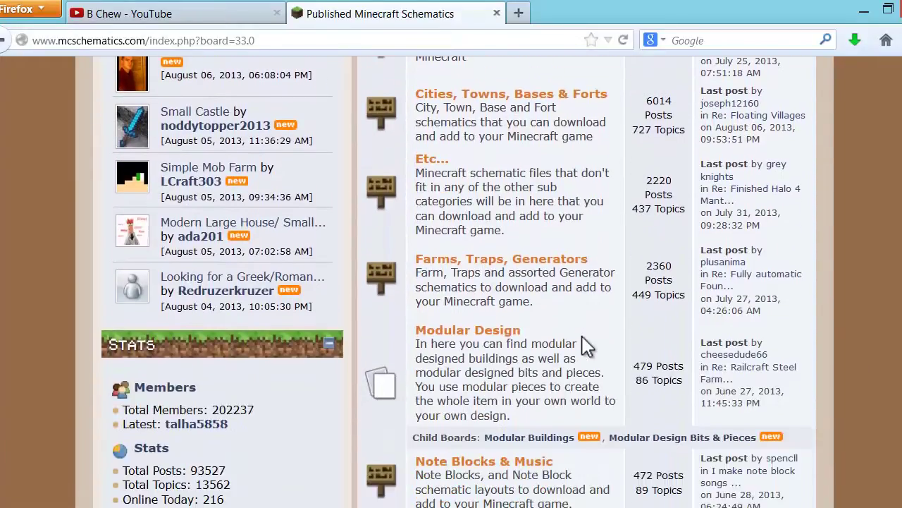
scroll(584, 345, up, 10)
scroll(488, 345, up, 3)
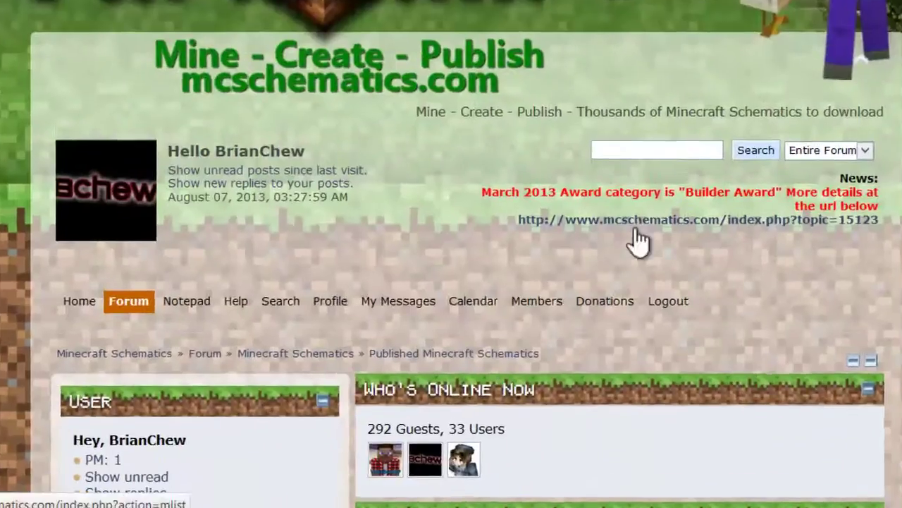
Search the forum for 'houses' and open the Cities, Towns, Bases & Forts board
click(628, 145)
text(houses)
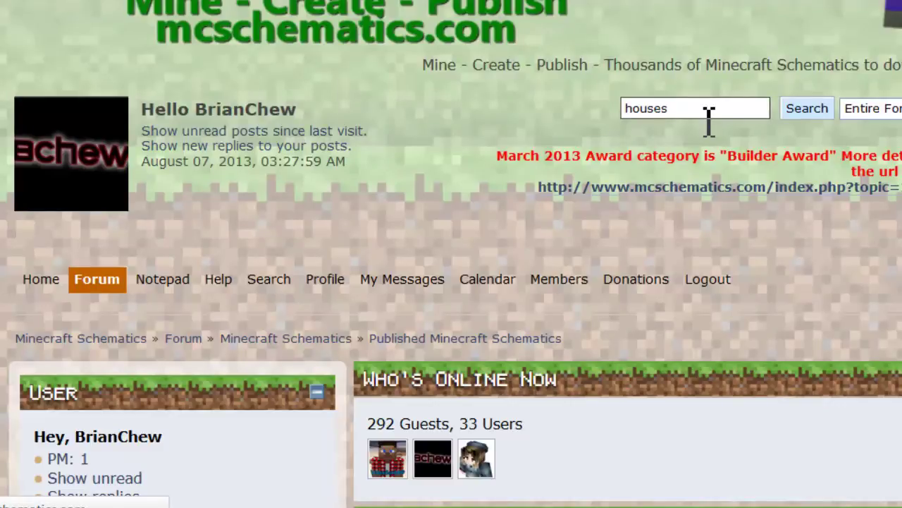
key(Return)
scroll(501, 214, down, 8)
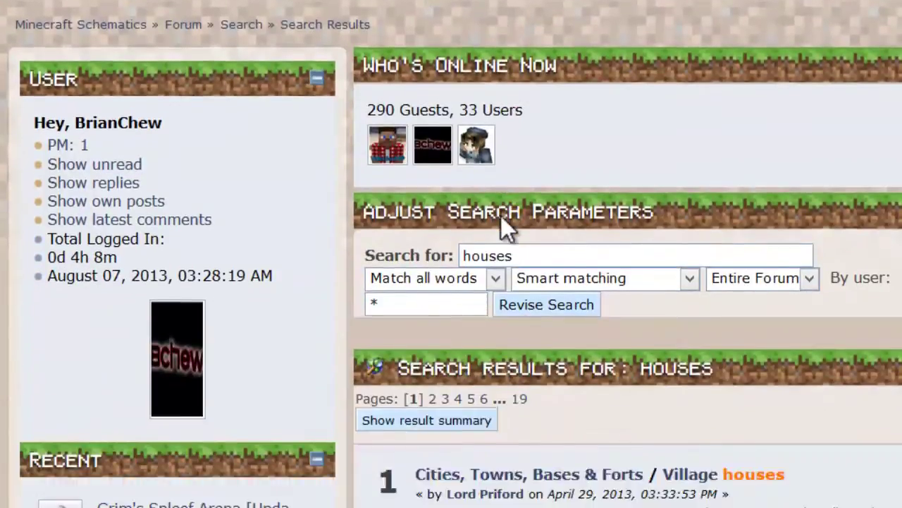
scroll(502, 216, down, 3)
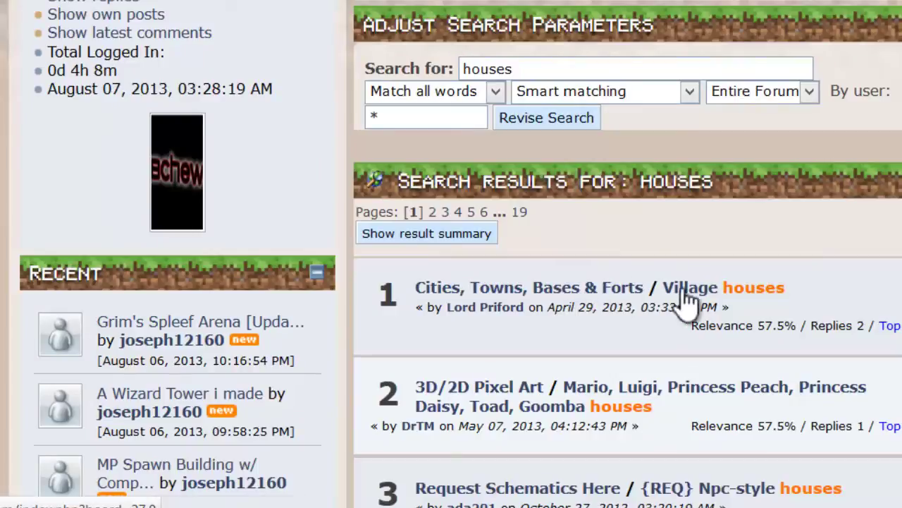
click(564, 283)
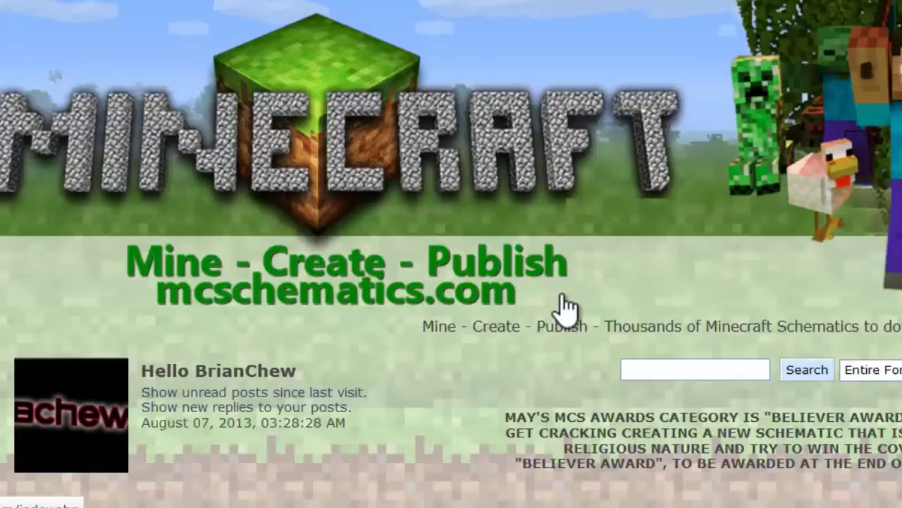
Browse the board's topics and open the Small Fort schematic post
scroll(560, 310, down, 8)
scroll(559, 305, down, 6)
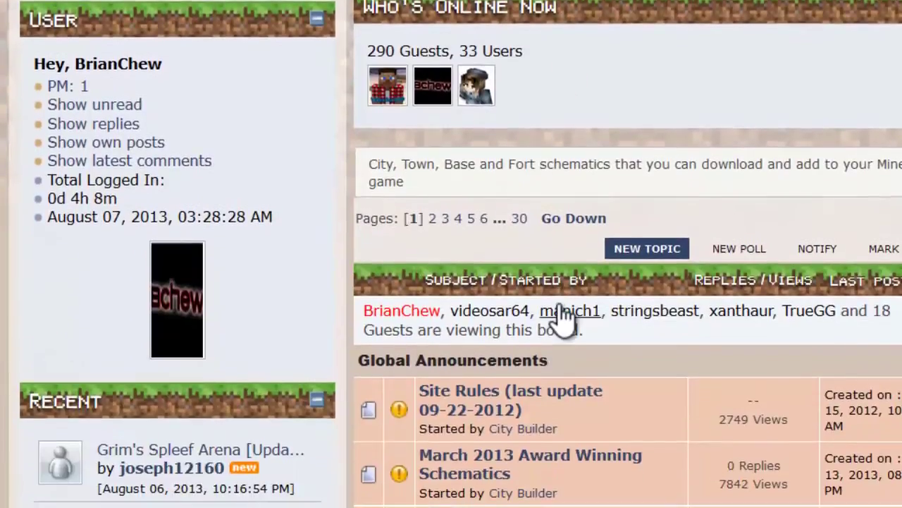
scroll(559, 304, down, 3)
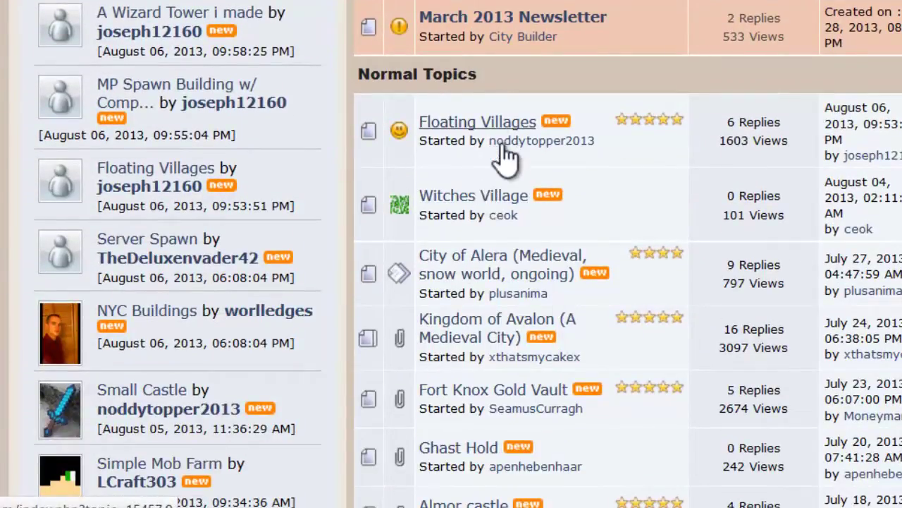
scroll(555, 423, down, 4)
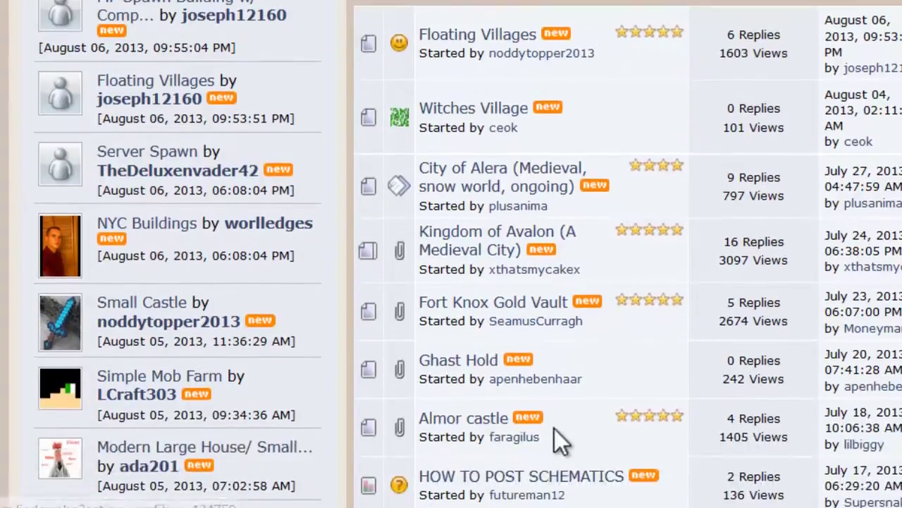
scroll(554, 437, down, 4)
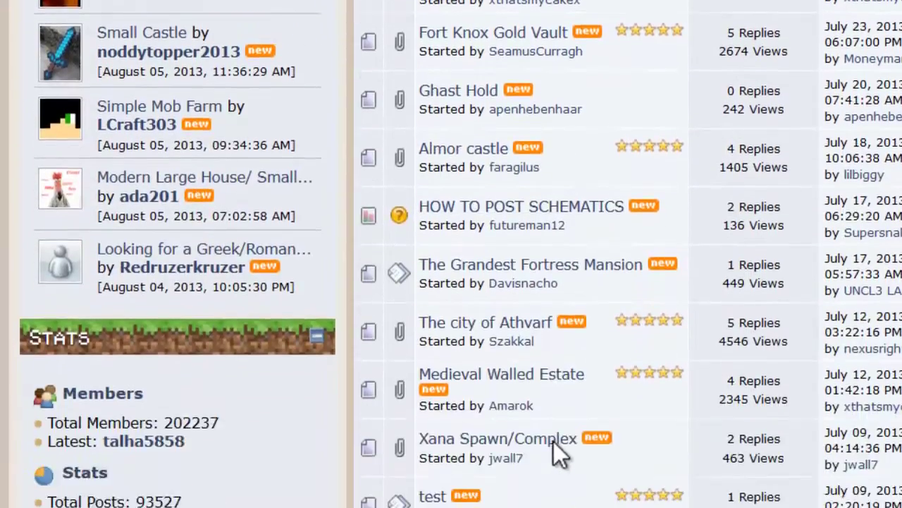
scroll(556, 440, down, 2)
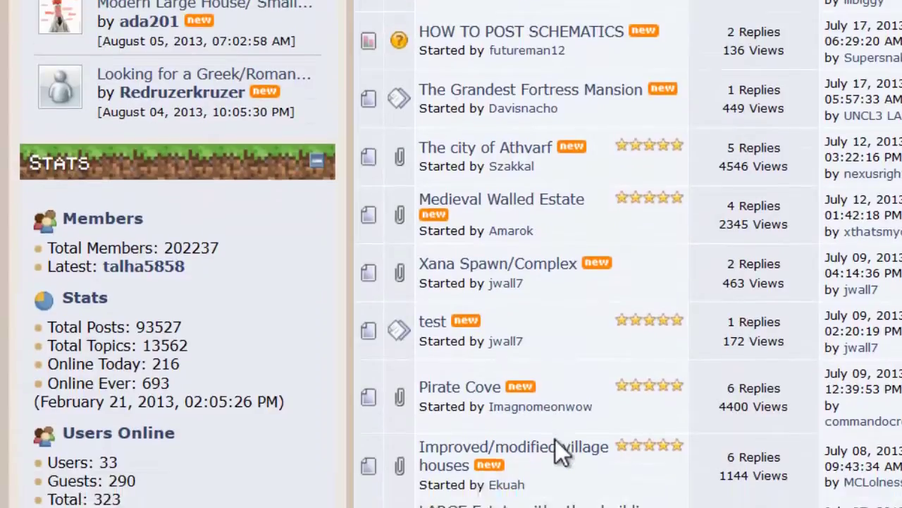
scroll(556, 440, down, 2)
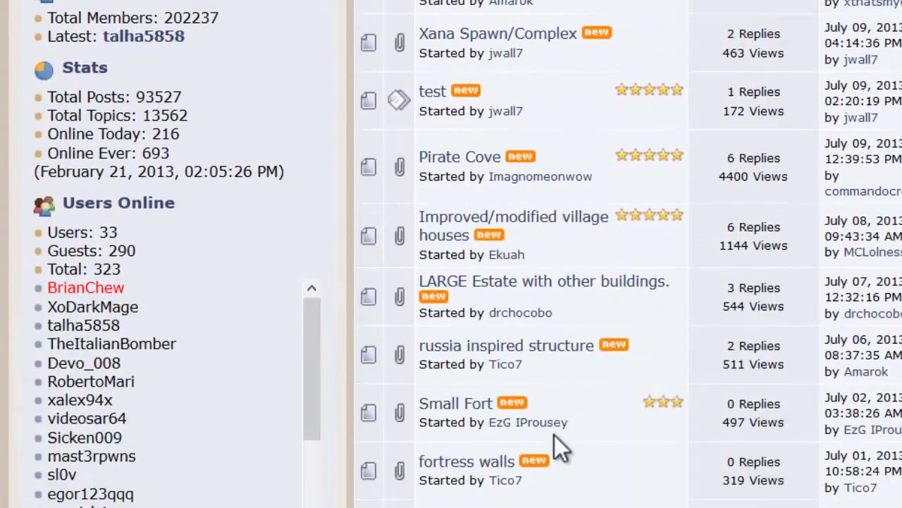
click(469, 403)
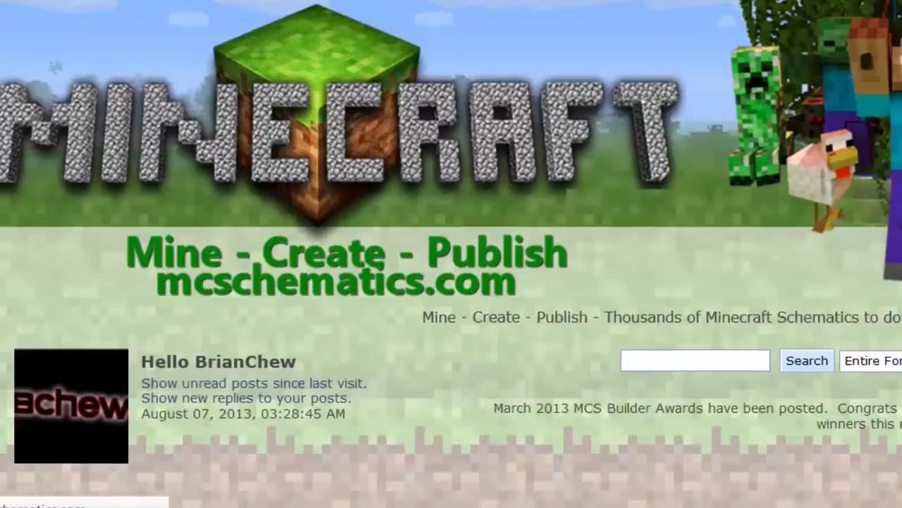
Review the Small Fort screenshots, then return to the Small_Fort.schematic attachment
scroll(889, 248, down, 8)
scroll(892, 250, down, 2)
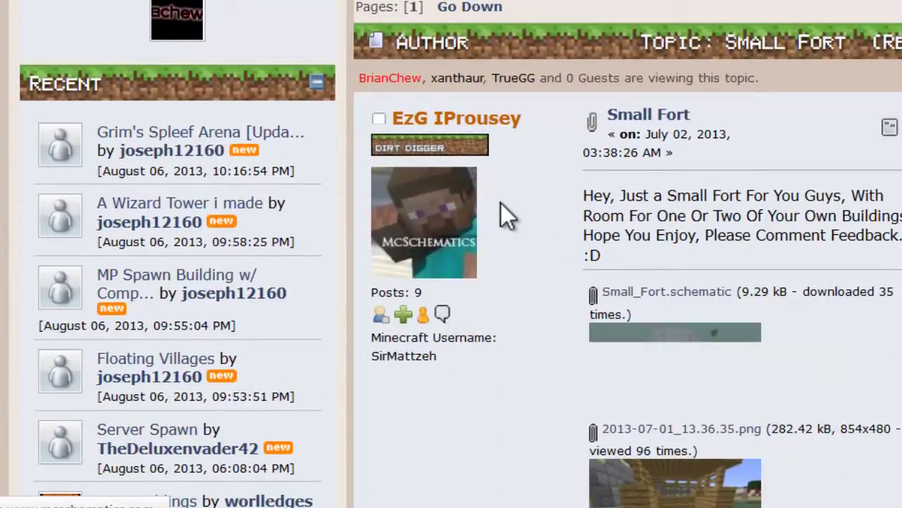
scroll(513, 236, down, 3)
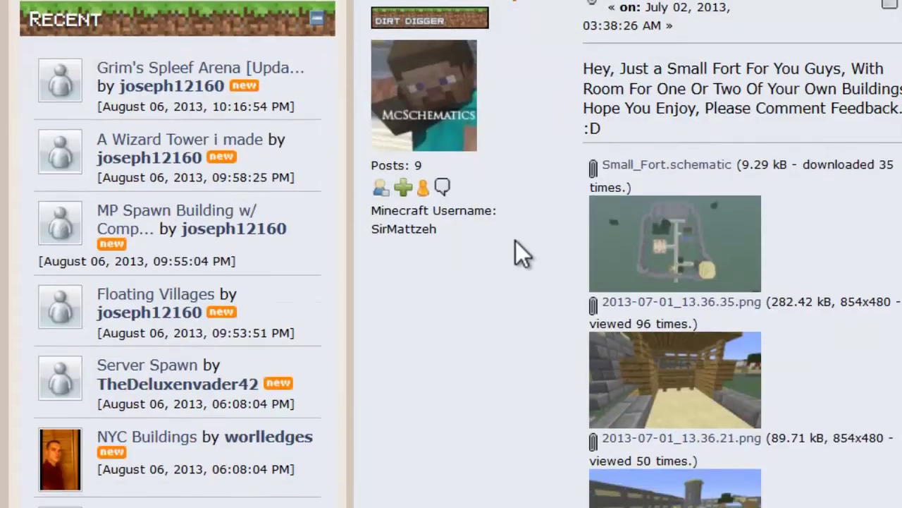
scroll(705, 417, down, 3)
scroll(698, 335, down, 6)
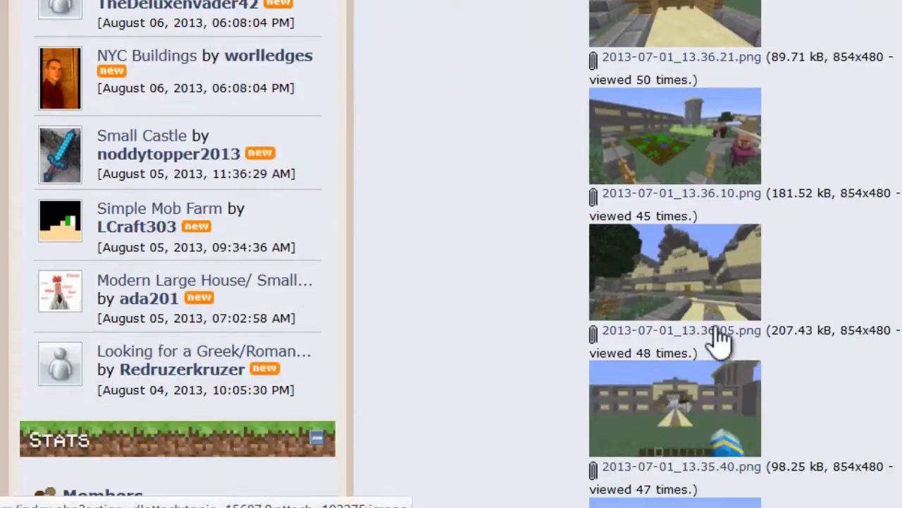
scroll(777, 445, down, 6)
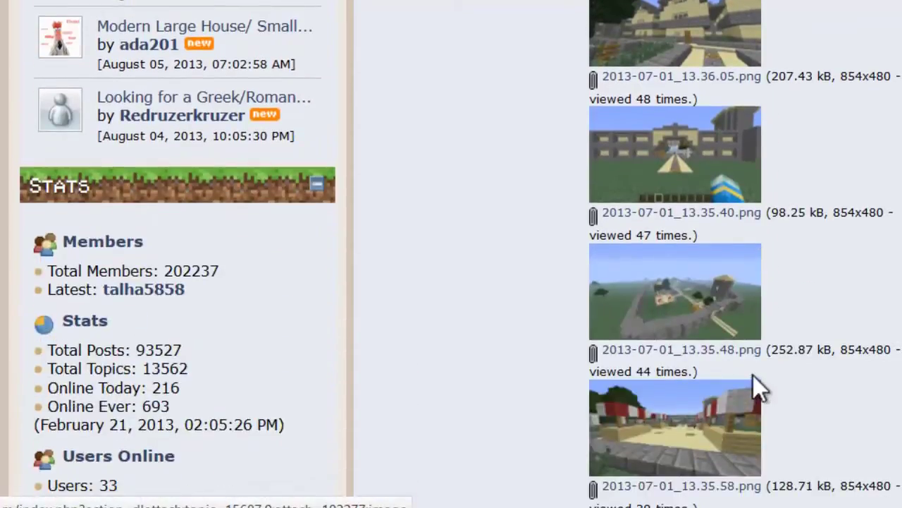
scroll(872, 353, down, 6)
scroll(856, 365, up, 20)
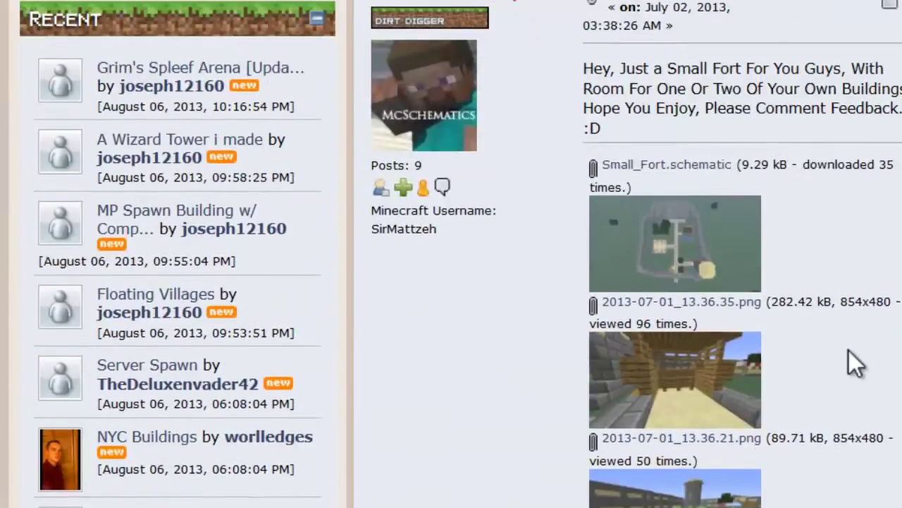
Download Small_Fort.schematic using Save File
right_click(682, 170)
click(700, 183)
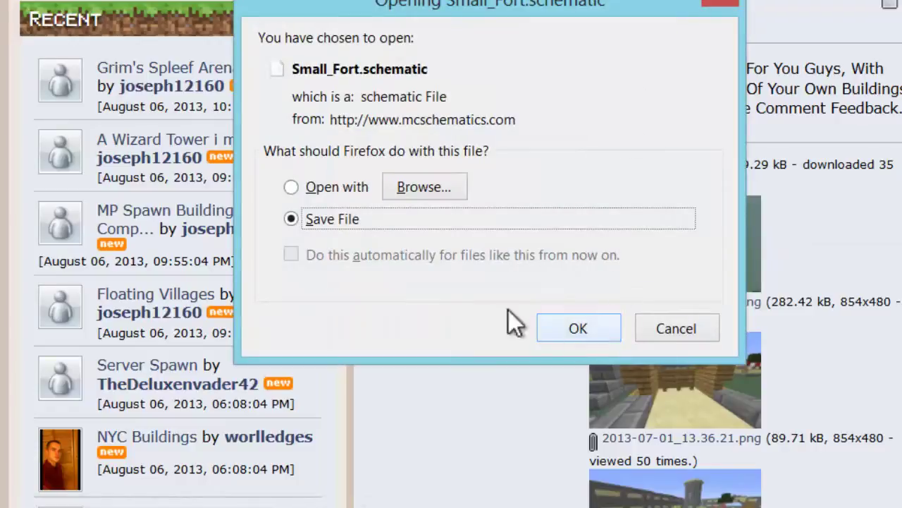
click(575, 336)
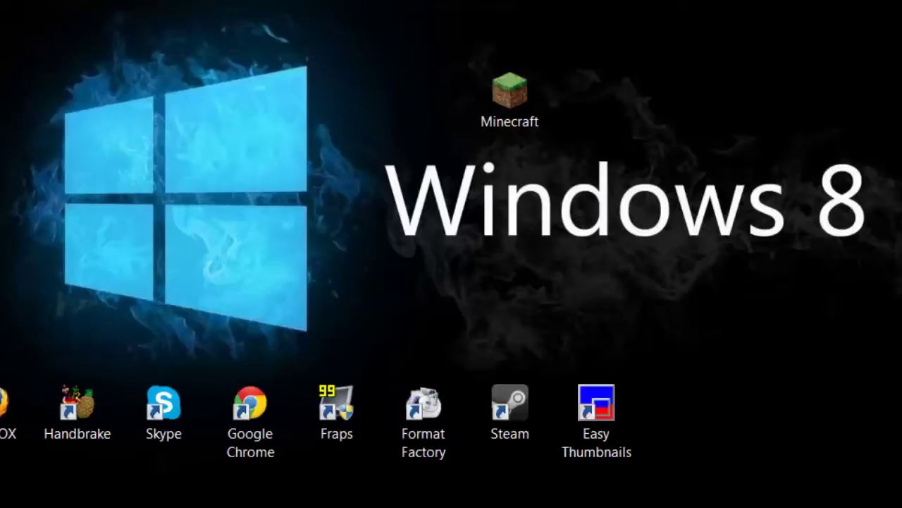
Copy the downloaded Small_Fort.schematic from the Downloads list onto the desktop
drag(433, 121, 423, 27)
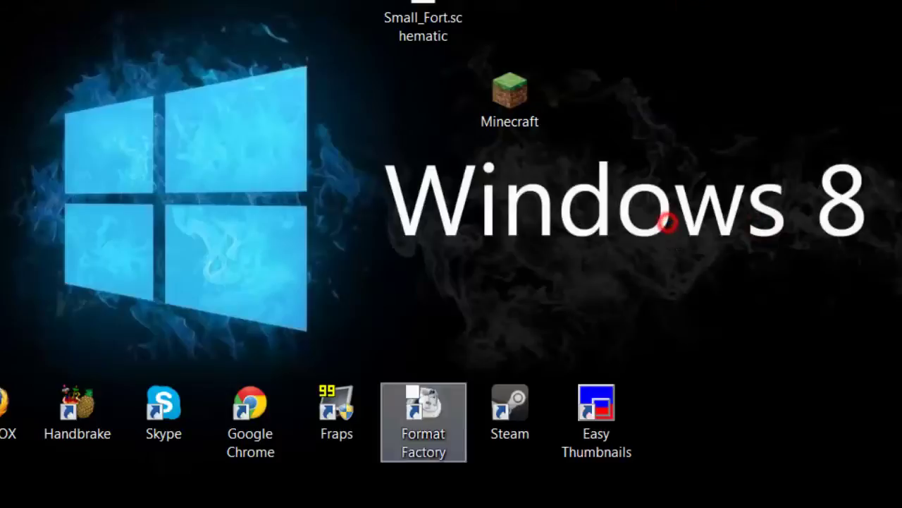
mouse_move(91, 490)
click(256, 381)
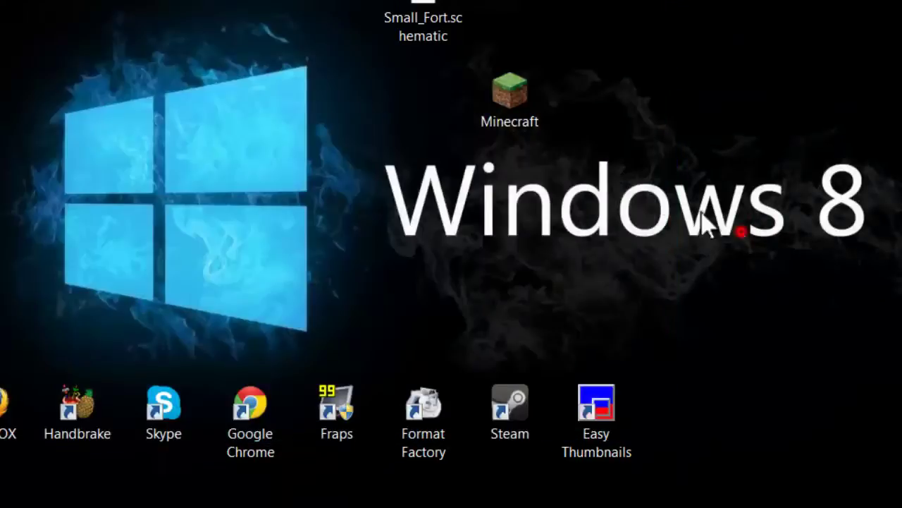
click(513, 118)
Launch Minecraft 1.6.2 and load the 'mod test' singleplayer world
double_click(514, 119)
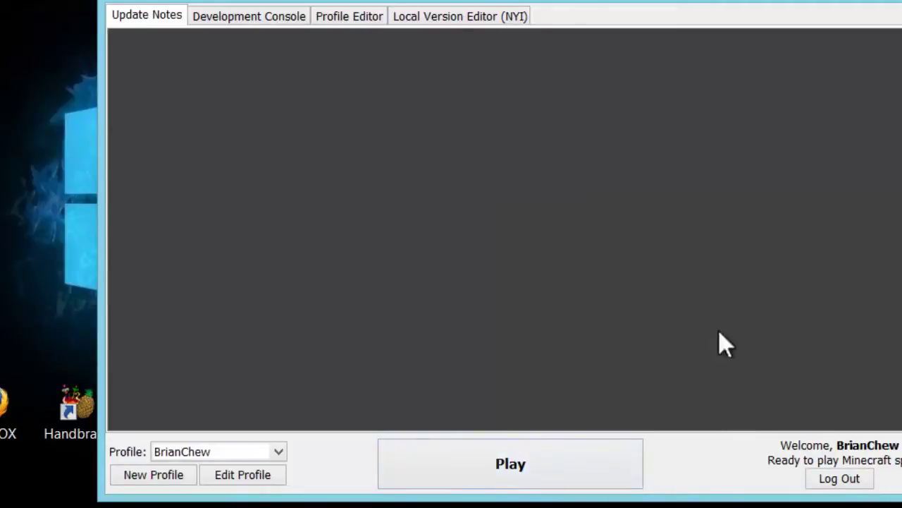
click(513, 459)
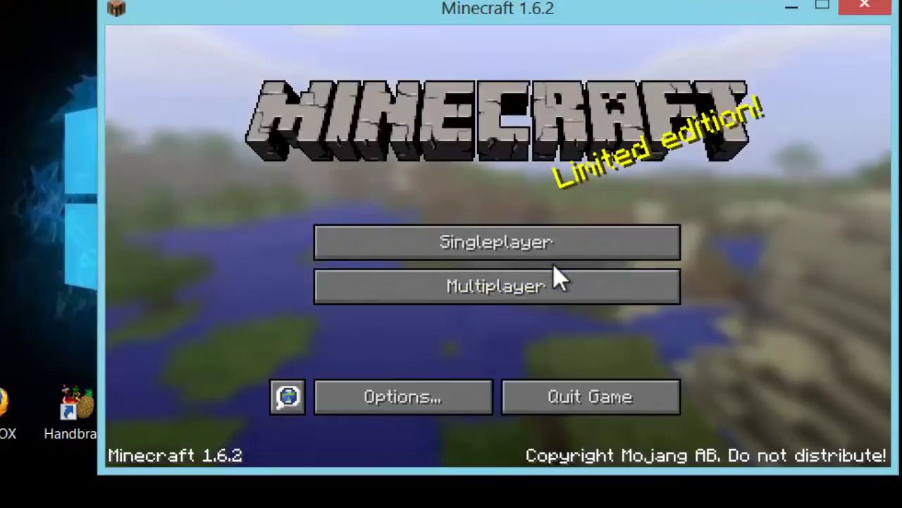
click(507, 236)
click(435, 200)
click(418, 399)
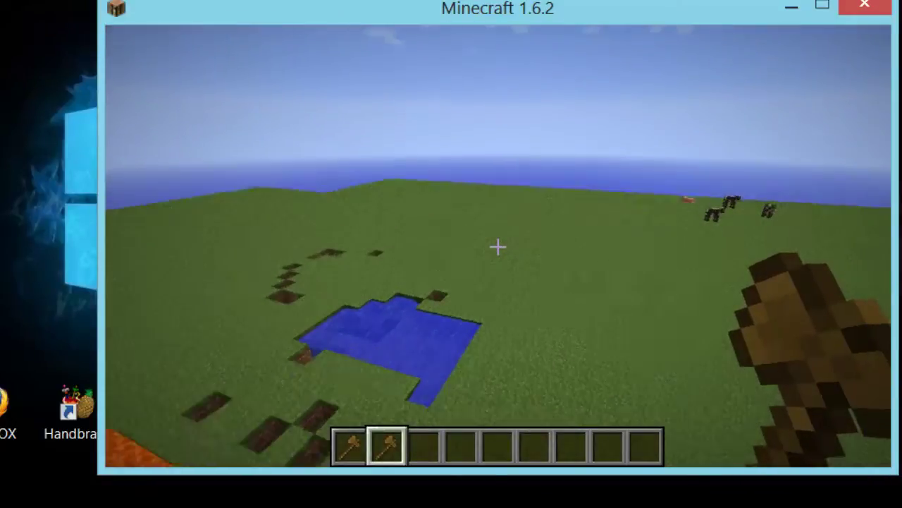
Remove all mobs with /killall, then send an incomplete schematic save command
text(tkillal)
key(Return)
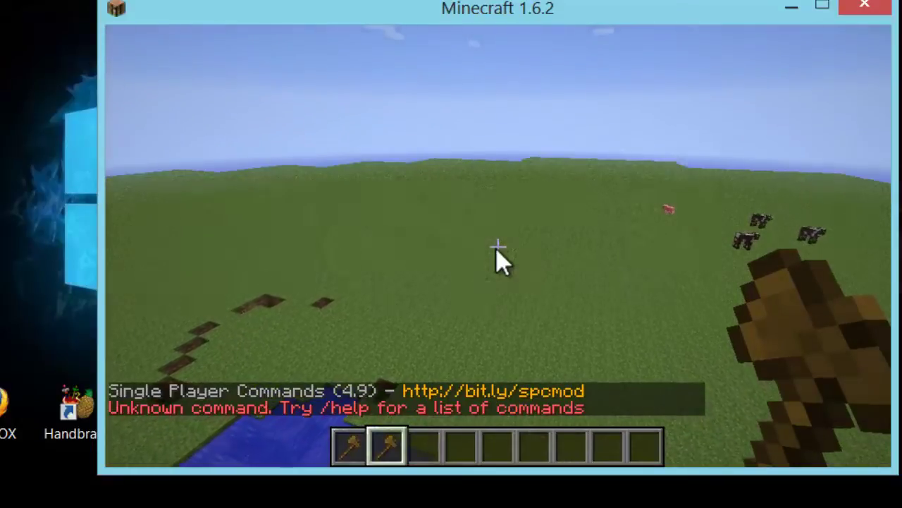
text(tkilla llal)
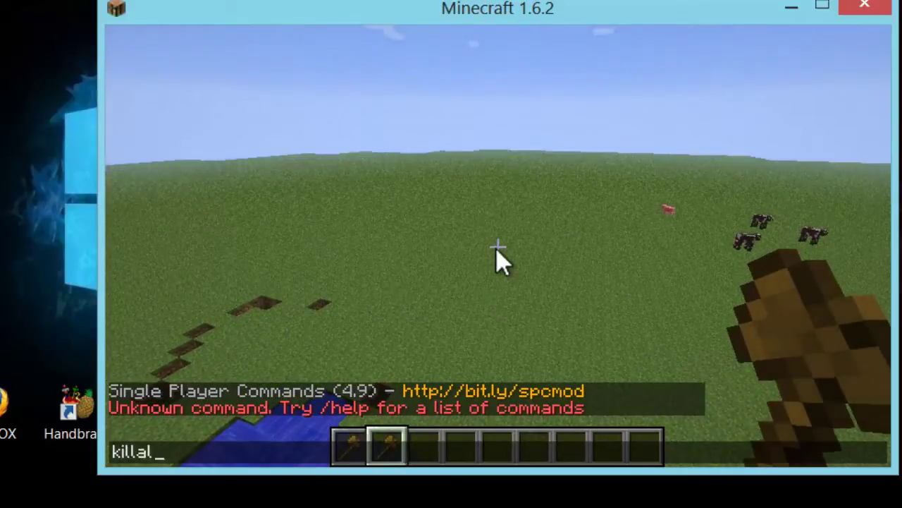
key(Return)
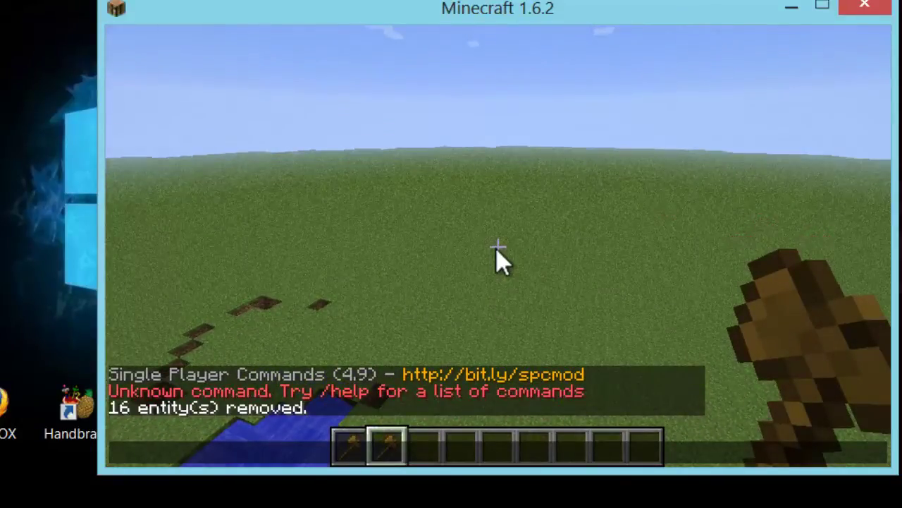
text(schematic)
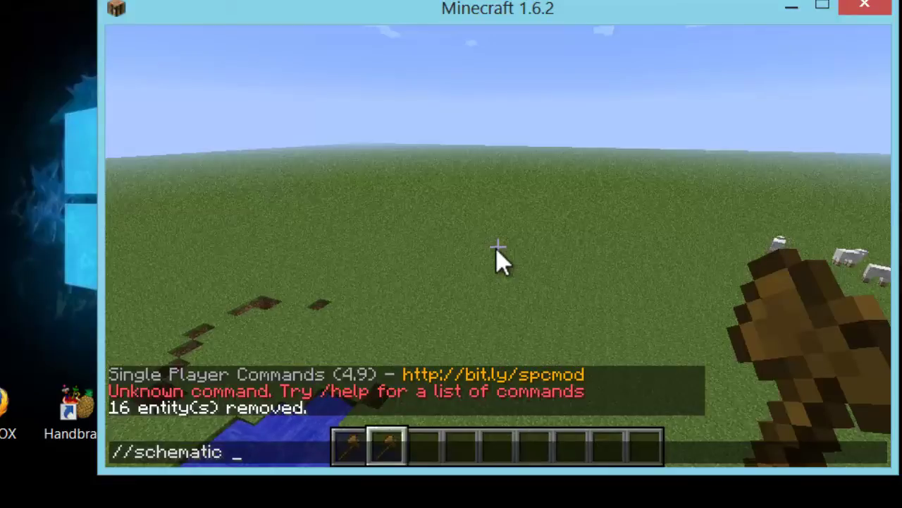
text(ave)
key(Return)
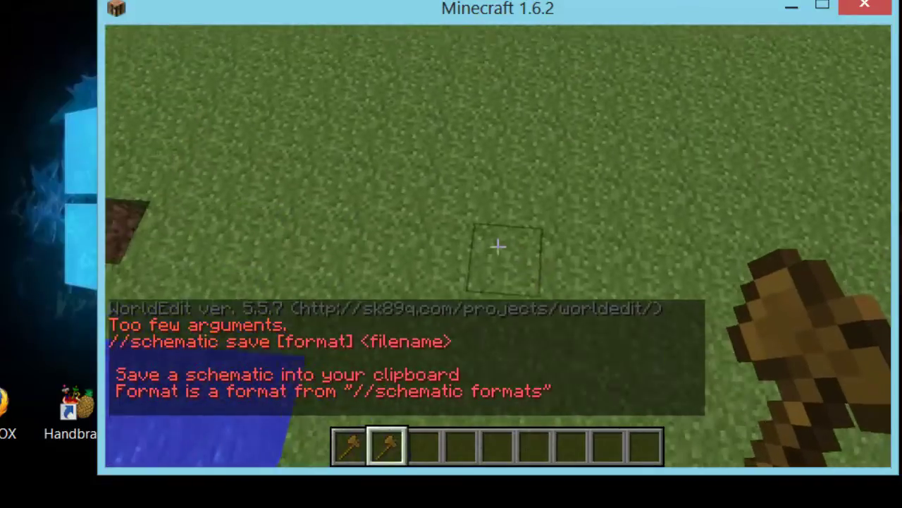
Copy a wand-selected region, save it as mcedit schematic 'swag', and quit to title
click(499, 245)
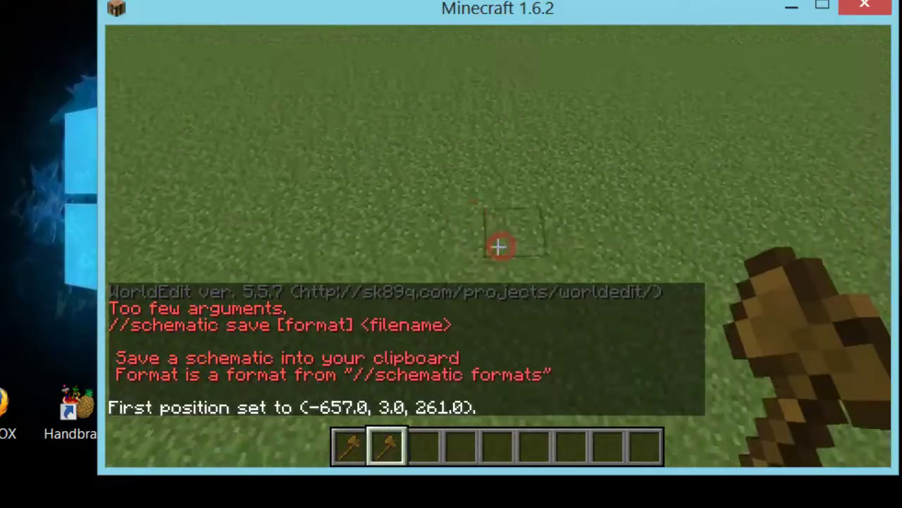
click(498, 246)
right_click(499, 245)
key(t)
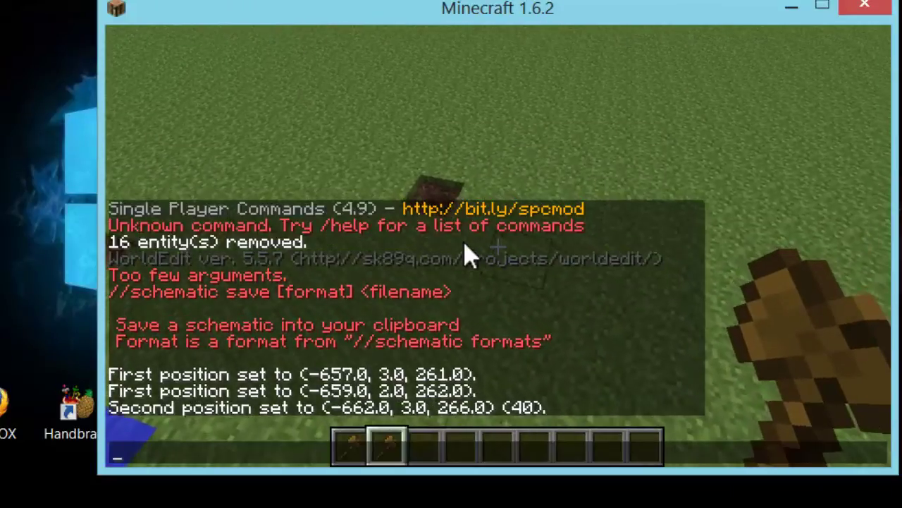
text(//copy)
key(Return)
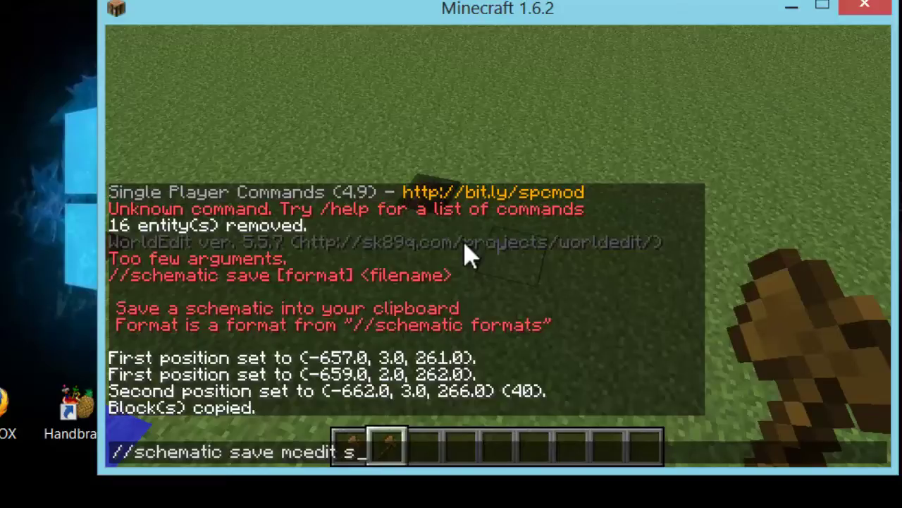
key(Return)
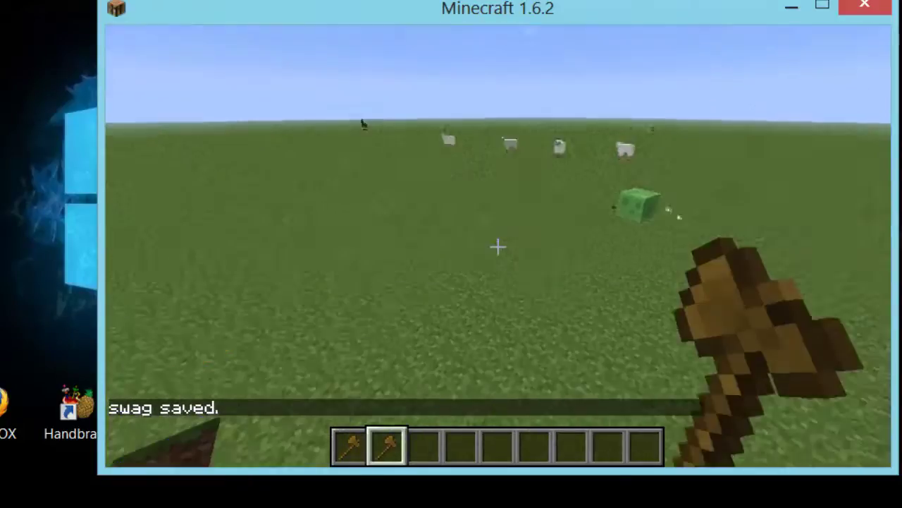
key(Escape)
click(516, 362)
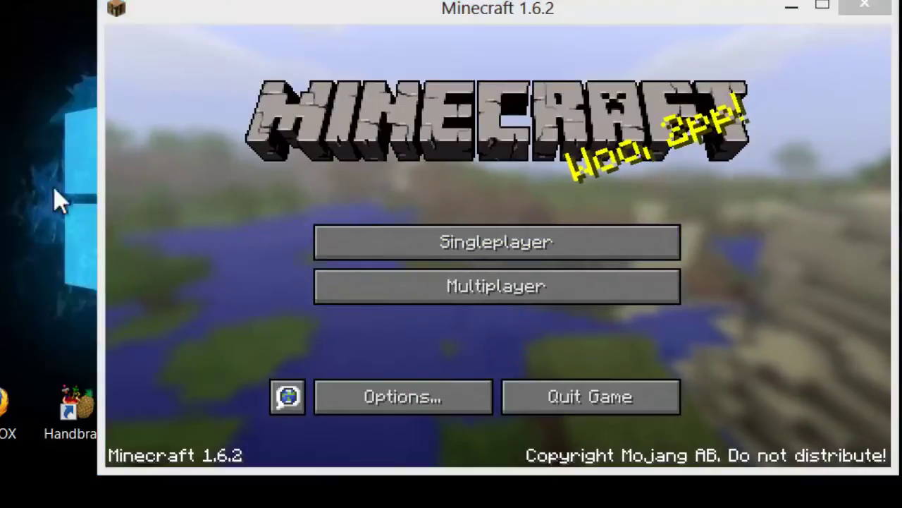
Close Minecraft and minimise the spc folder window
click(865, 6)
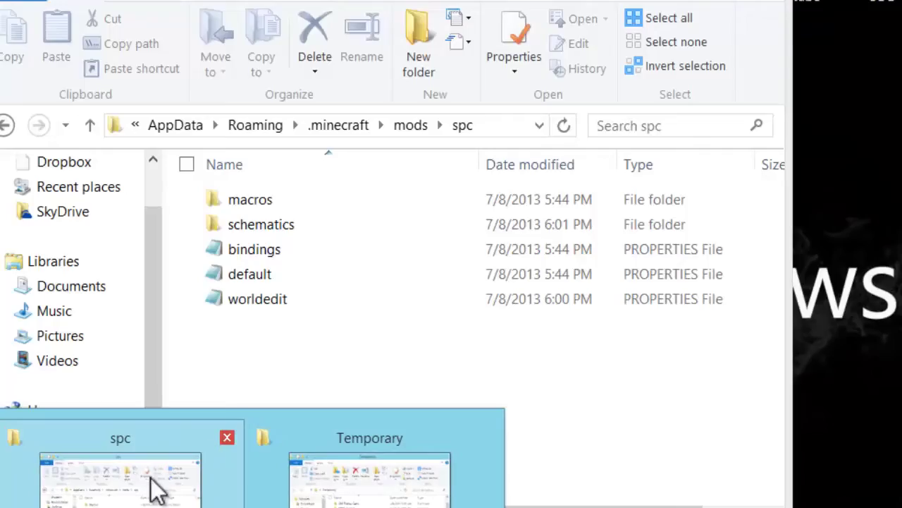
click(152, 479)
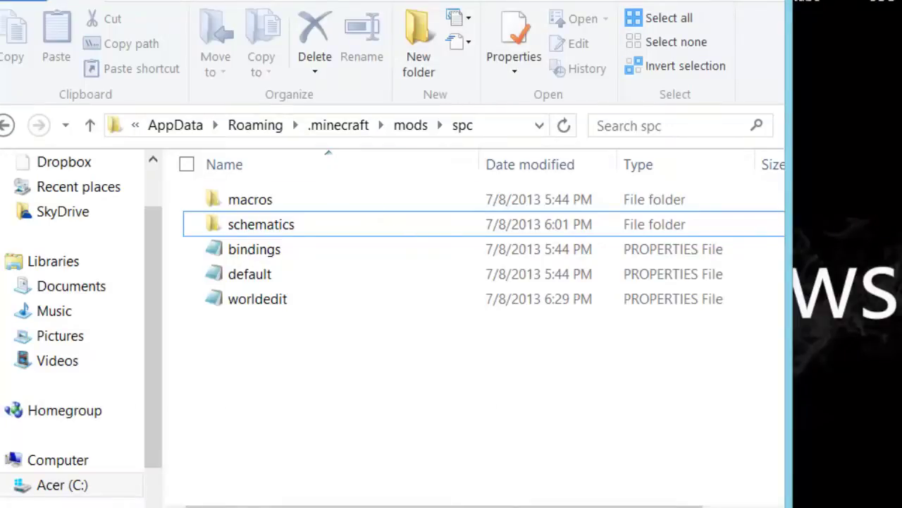
click(190, 485)
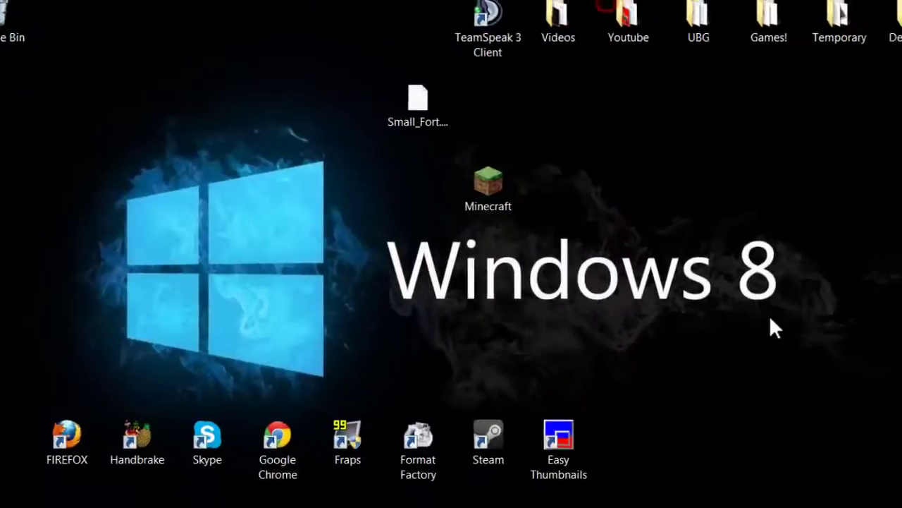
click(769, 315)
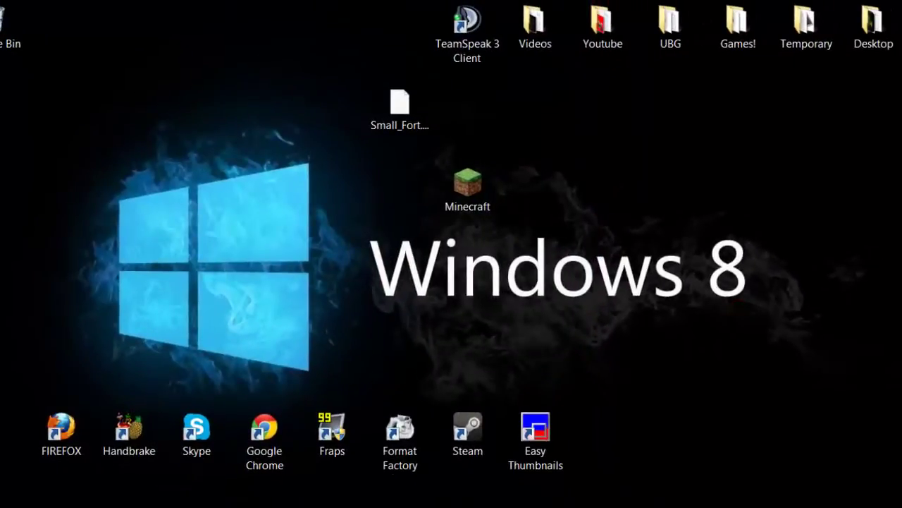
Open %appdata% and browse into .minecraft\bin to view its contents
click(874, 141)
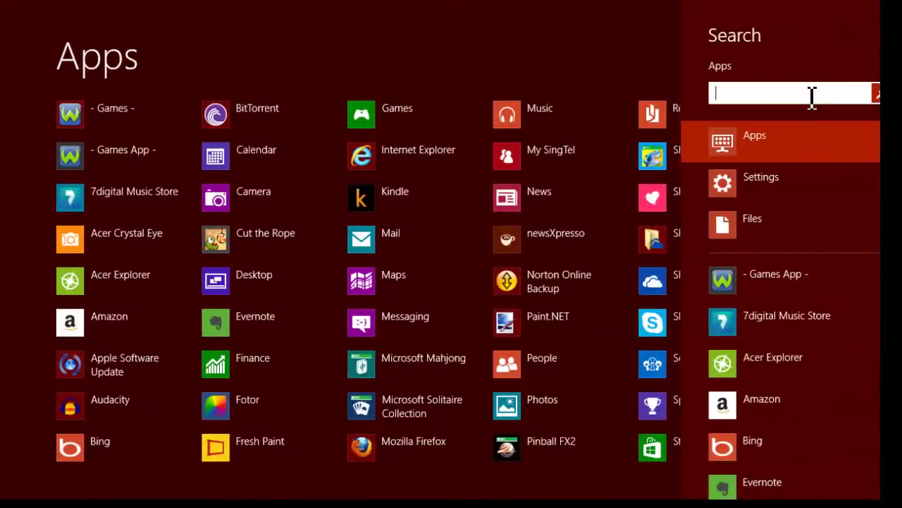
text(%appdata%)
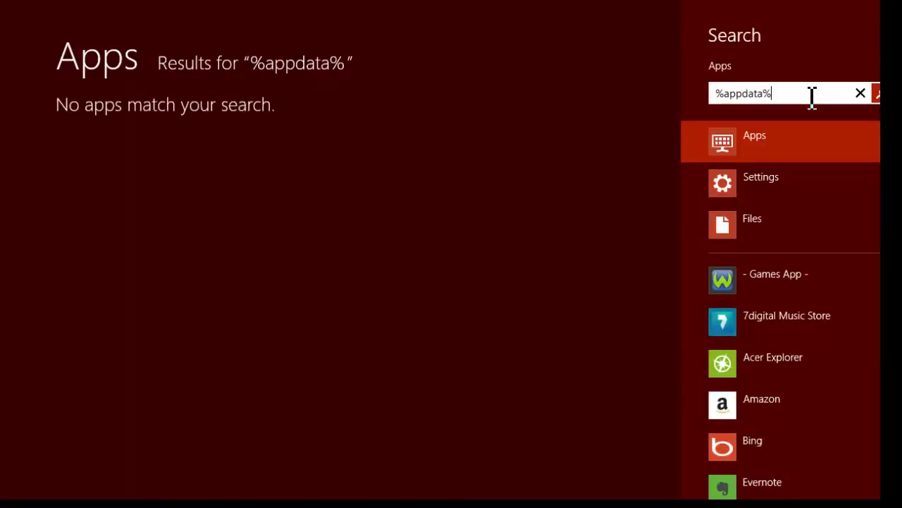
key(Return)
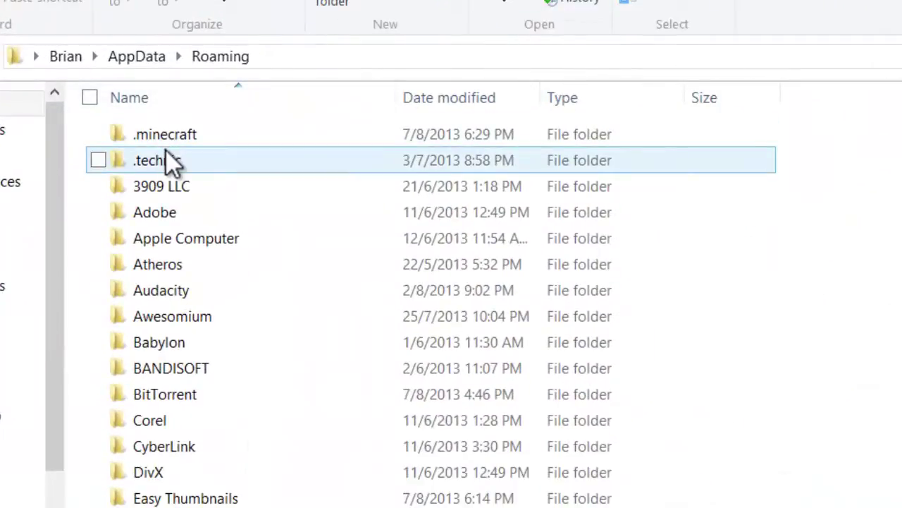
double_click(162, 143)
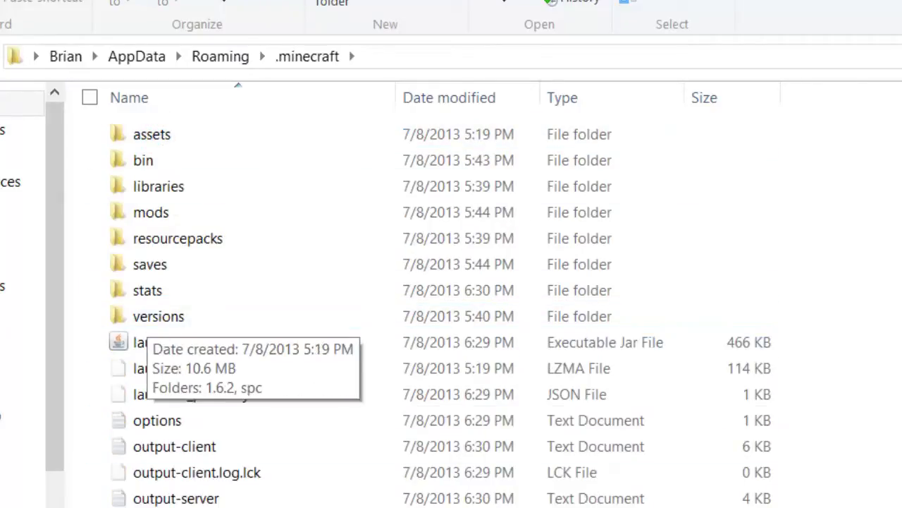
double_click(146, 162)
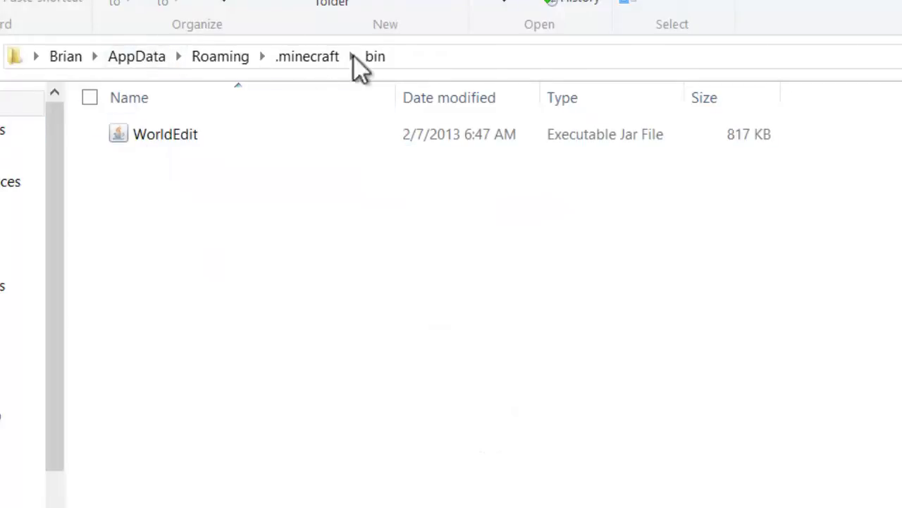
click(155, 136)
click(383, 292)
click(374, 64)
drag(421, 324, 95, 172)
click(538, 155)
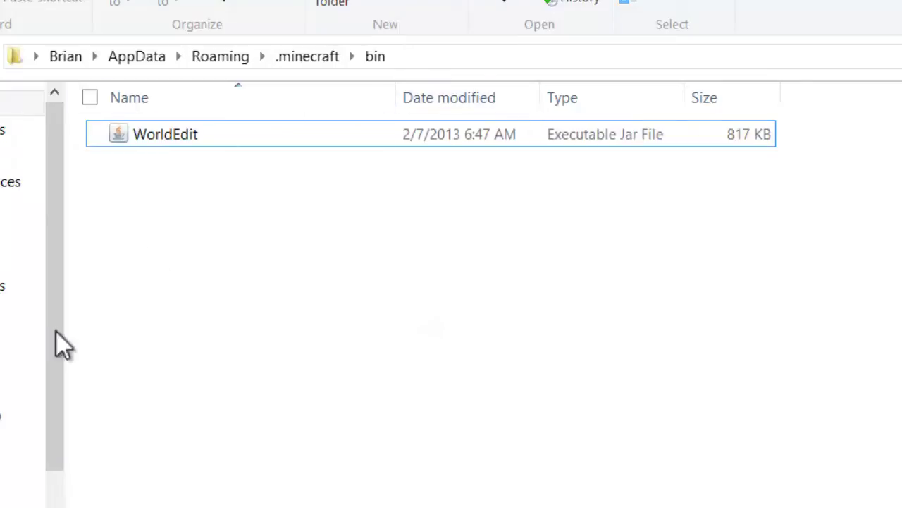
Go back to .minecraft and open the mods\spc folder
key(BackSpace)
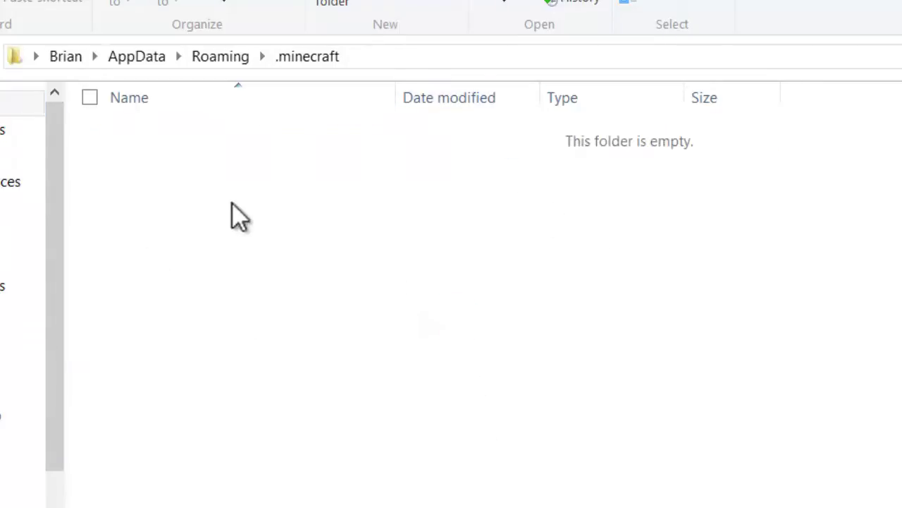
double_click(150, 211)
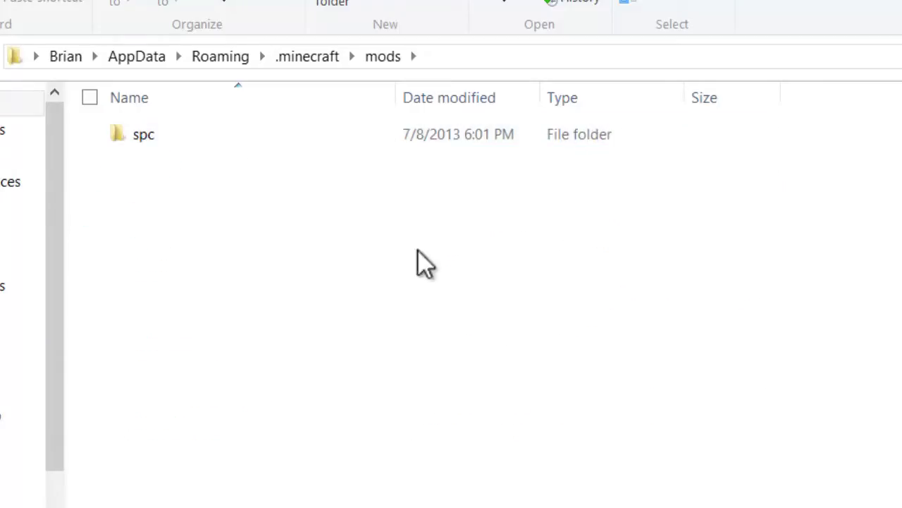
click(148, 135)
double_click(148, 134)
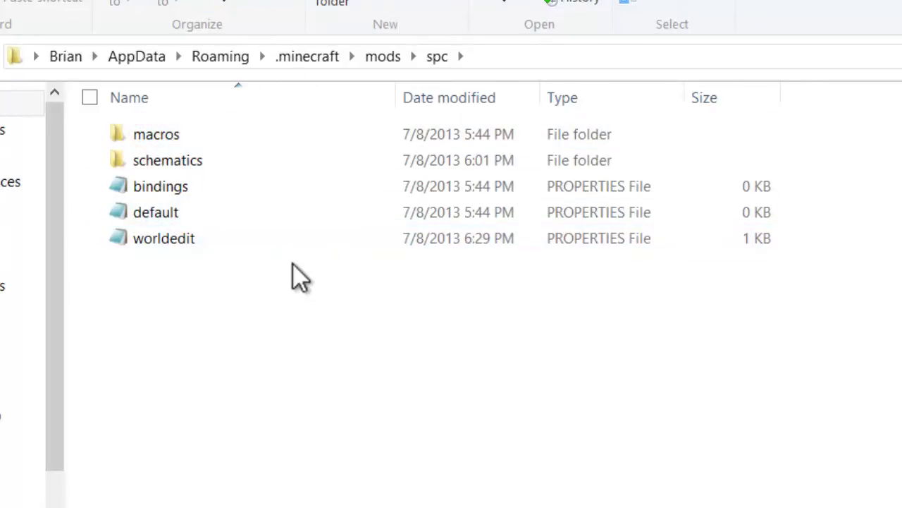
Open spc\schematics and delete swag.schematic
click(158, 157)
double_click(158, 160)
drag(158, 156, 416, 174)
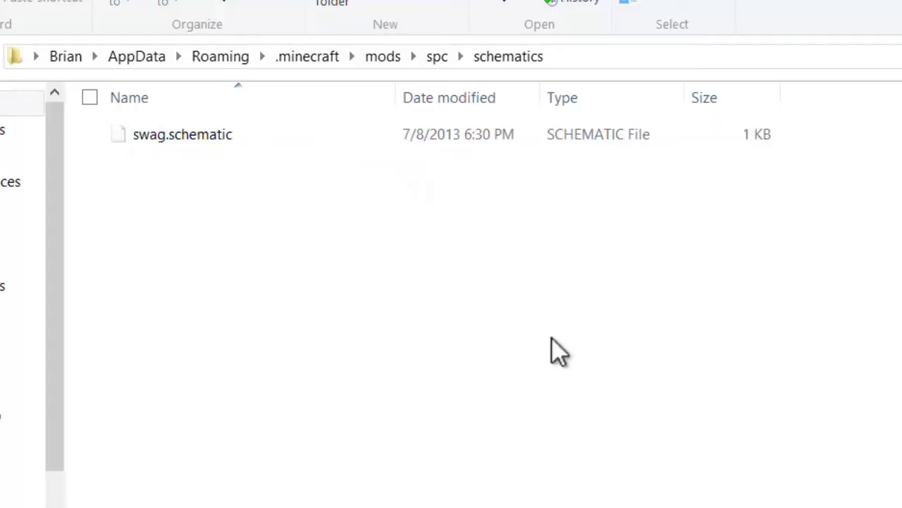
key(alt+Tab)
click(85, 290)
drag(188, 223, 183, 137)
right_click(183, 136)
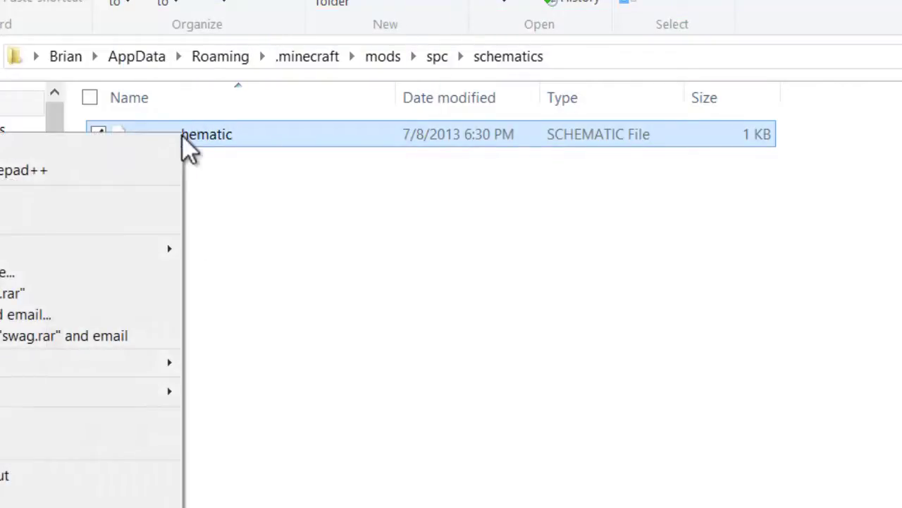
click(84, 496)
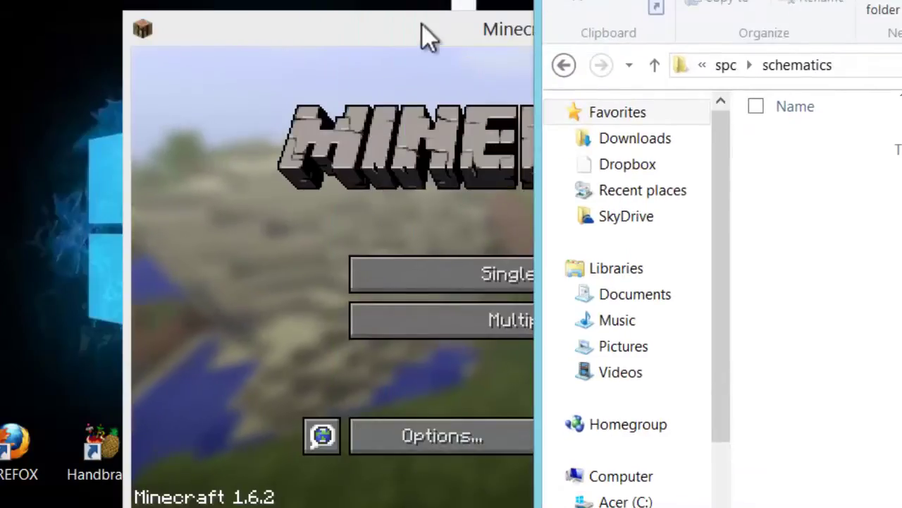
Move Small_Fort.schematic from the desktop into schematics, then return to Minecraft
click(421, 35)
click(853, 23)
drag(488, 32, 804, 164)
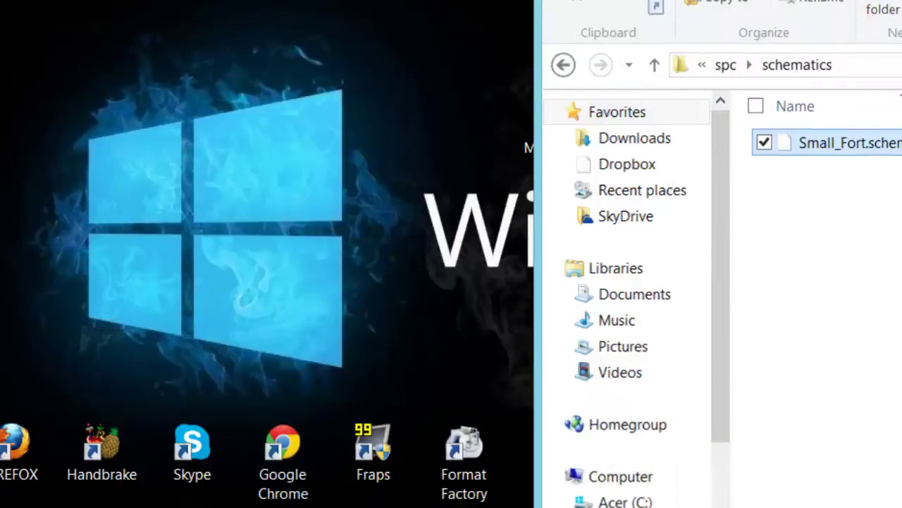
key(alt+F4)
key(alt+Tab)
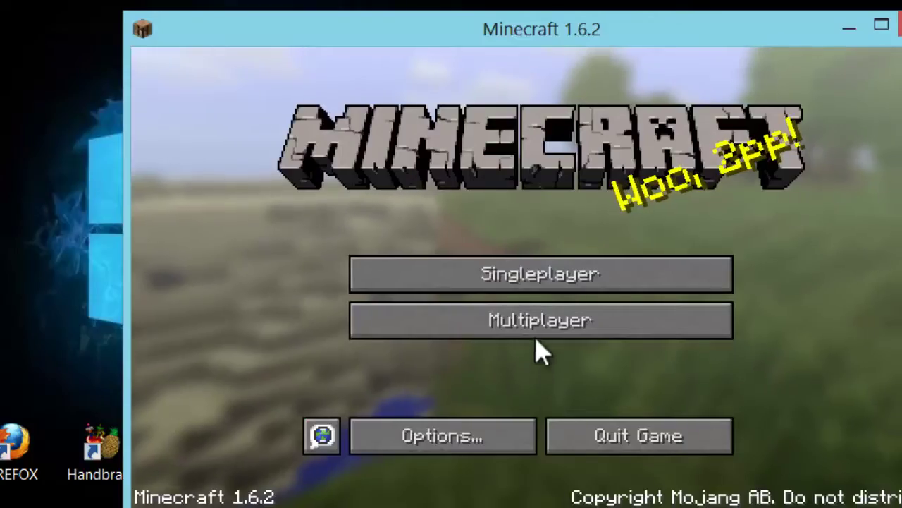
Load the 'mod test' world and send //schematic load to get its usage help
click(525, 277)
click(479, 243)
click(370, 430)
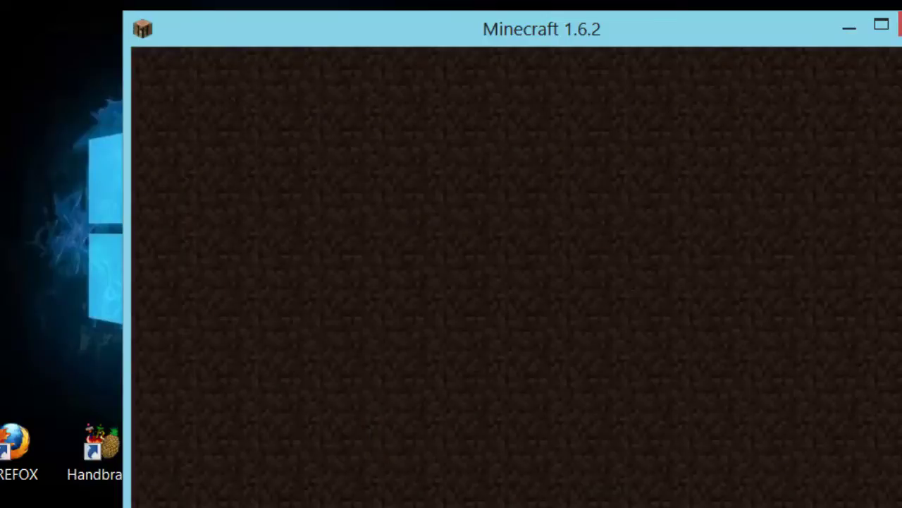
key(slash)
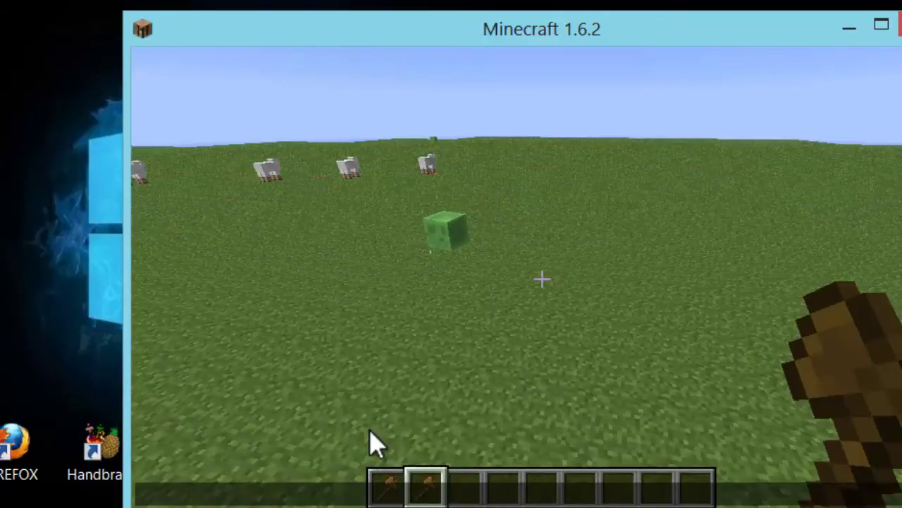
text(/schema)
text(tic load)
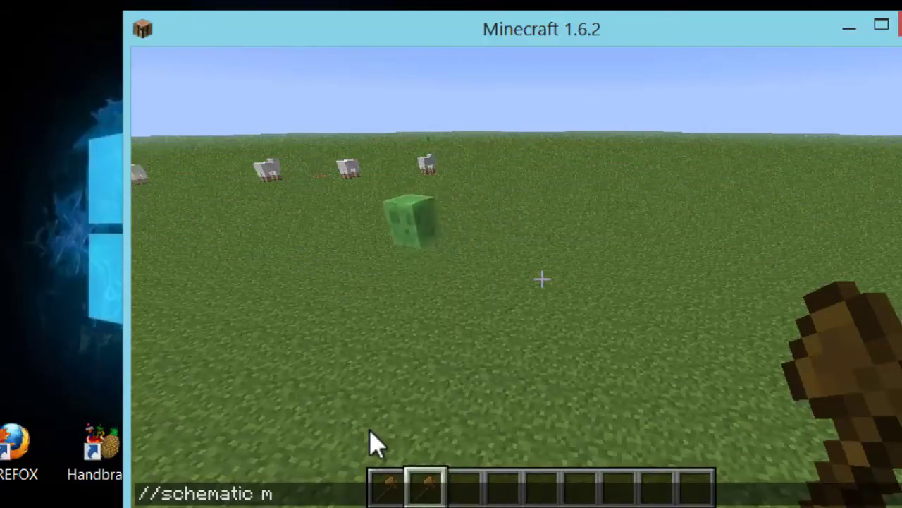
key(Return)
Recall the schematic load command, start adding mcedit, and open File Explorer
key(t)
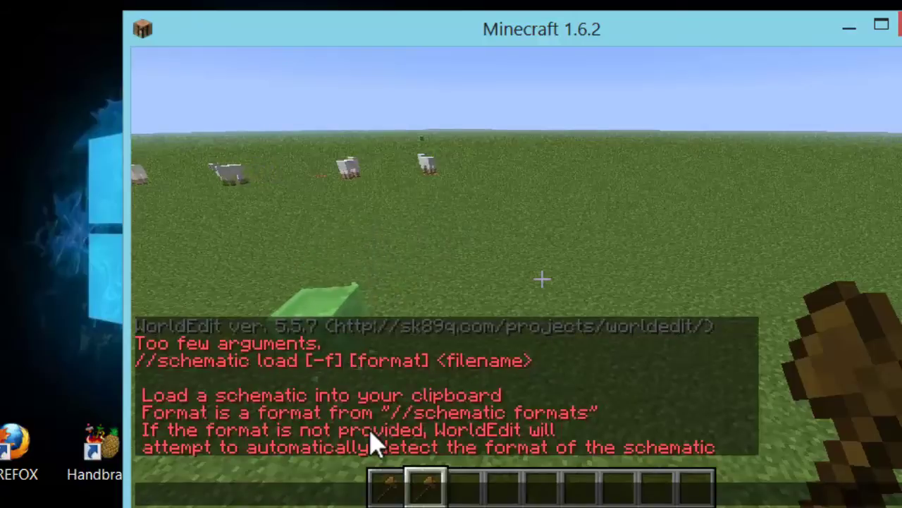
key(Up)
text(mc)
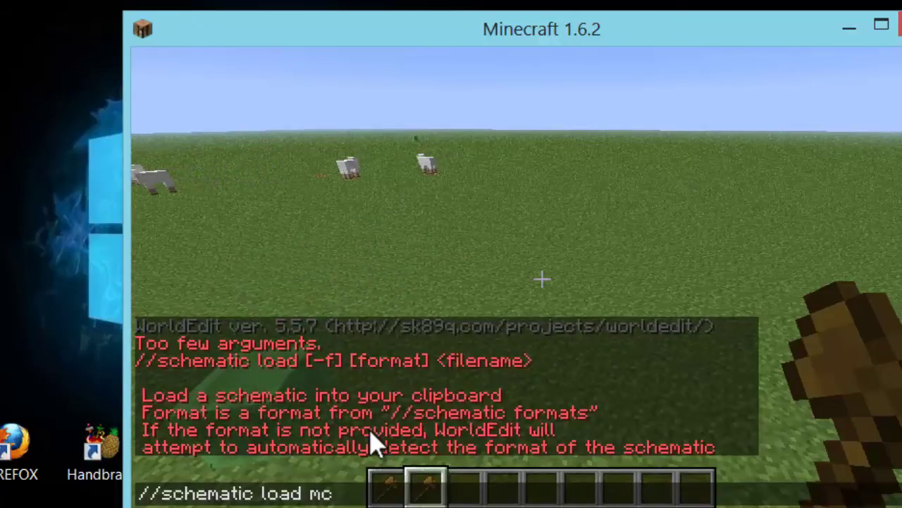
text(c)
key(BackSpace)
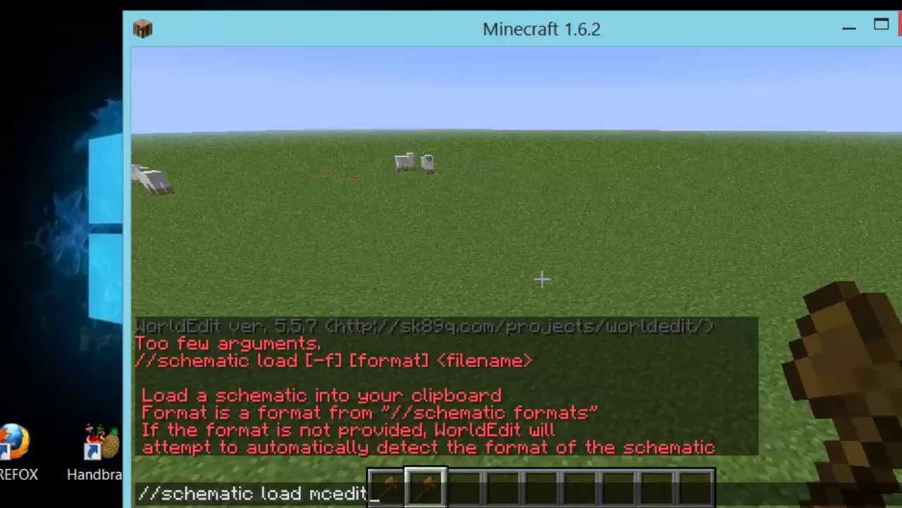
key(super+e)
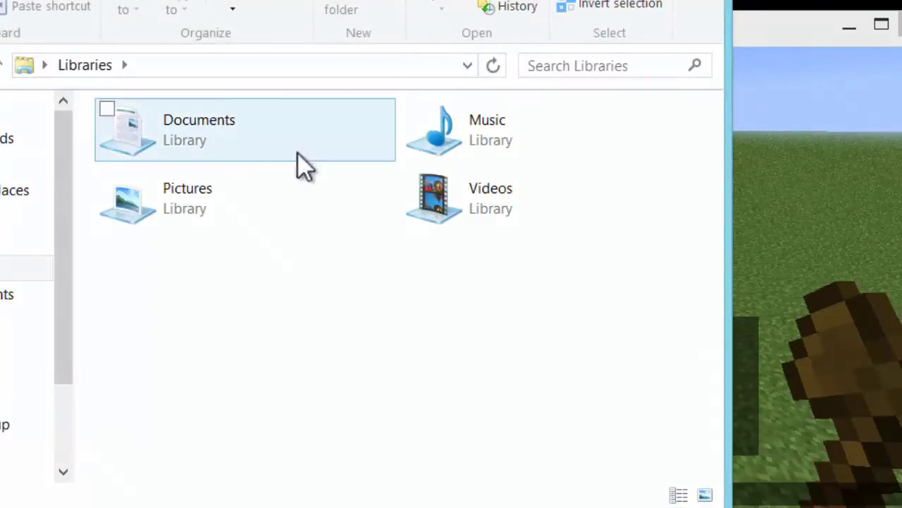
Go to %appdata%\.minecraft\mods\spc\schematics in File Explorer
click(187, 68)
text(%appdata)
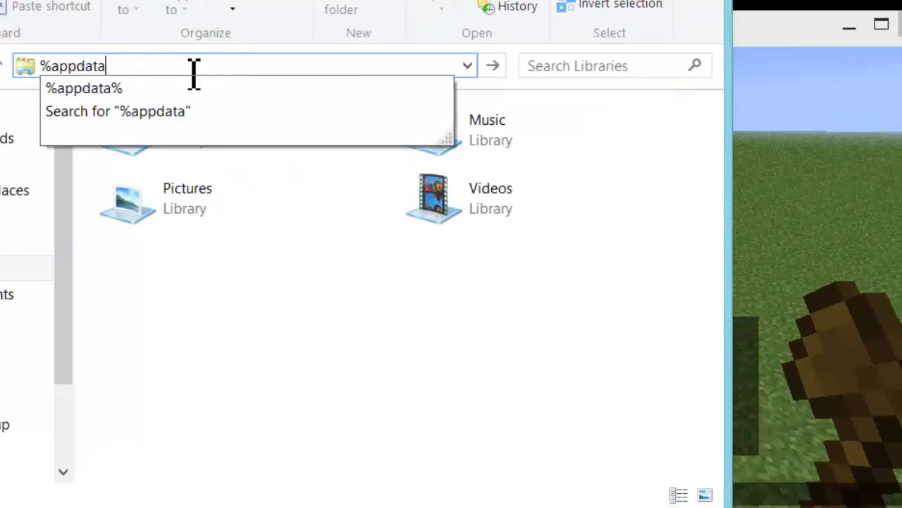
text(%)
key(Return)
double_click(254, 133)
double_click(162, 222)
double_click(160, 146)
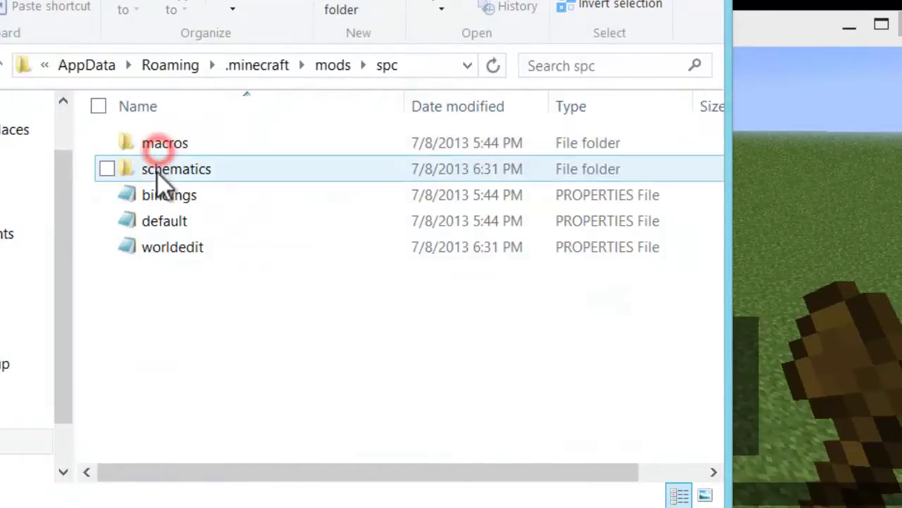
double_click(164, 174)
Rename Small_Fort.schematic to test.schematic, then return to Minecraft
click(179, 144)
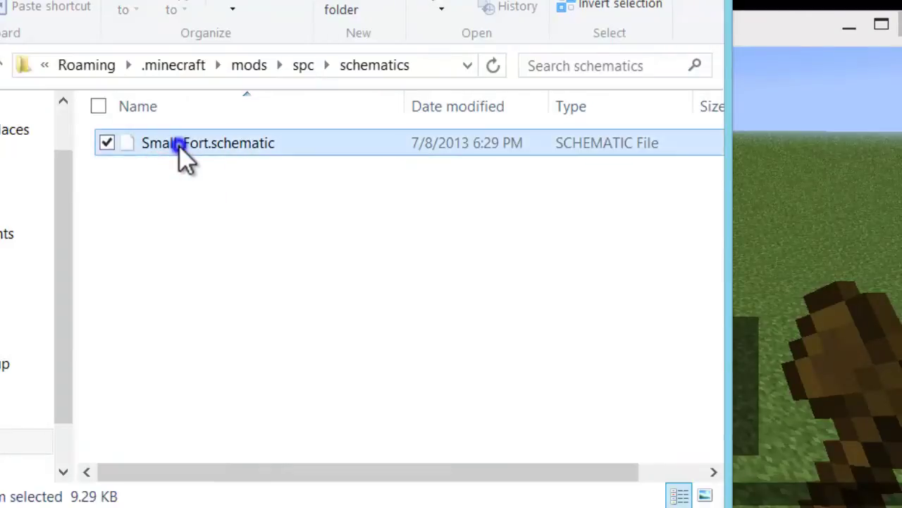
right_click(180, 146)
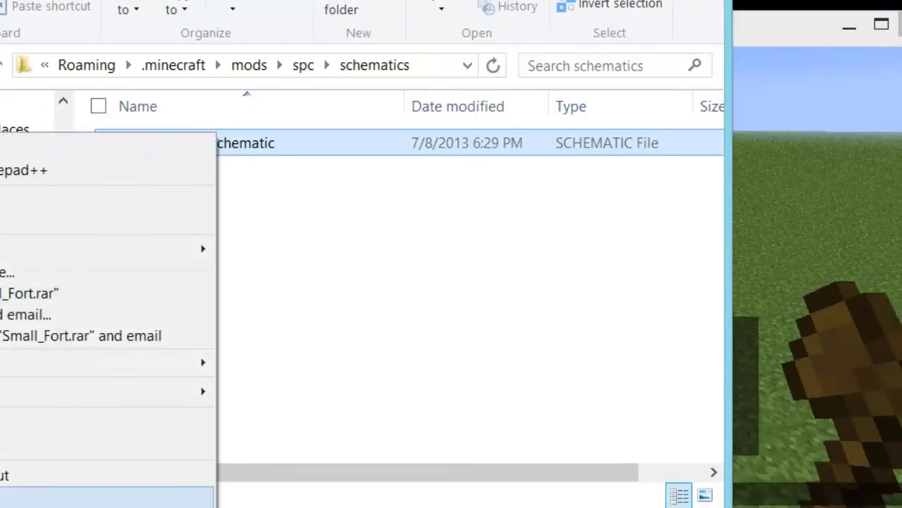
key(m)
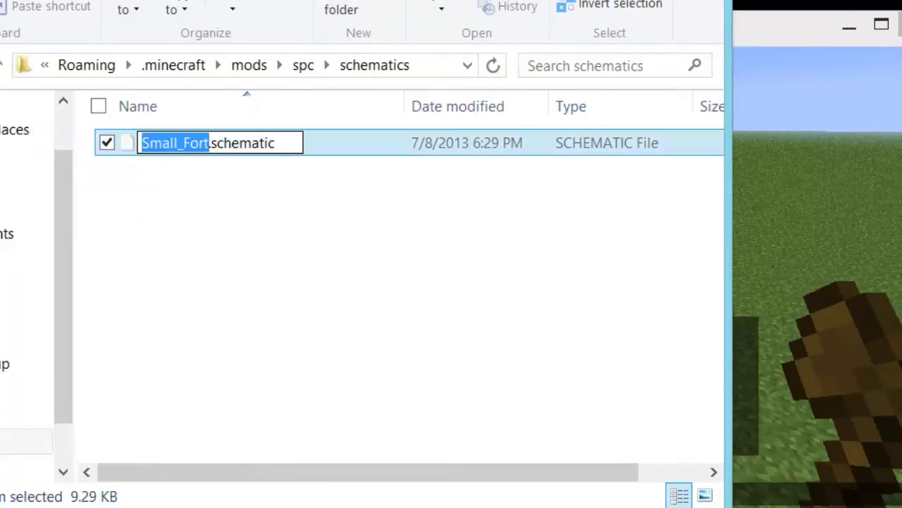
text(tes)
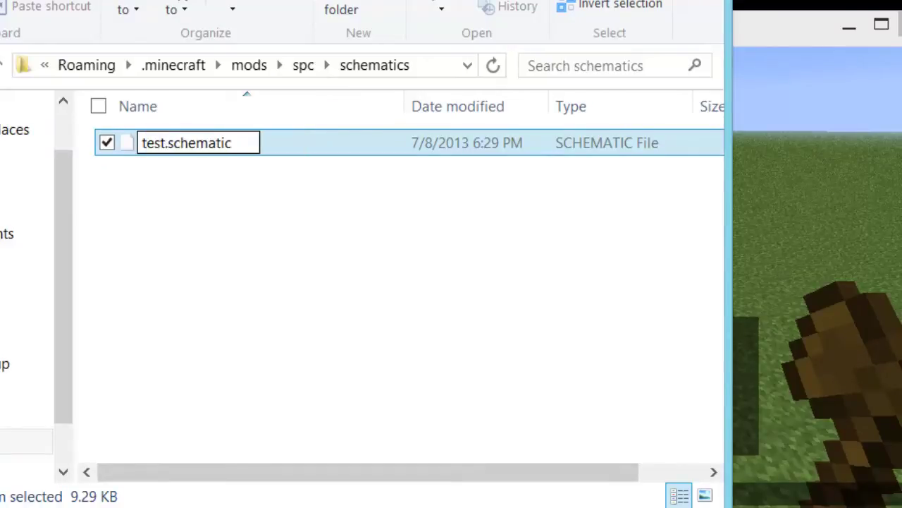
key(Return)
click(789, 179)
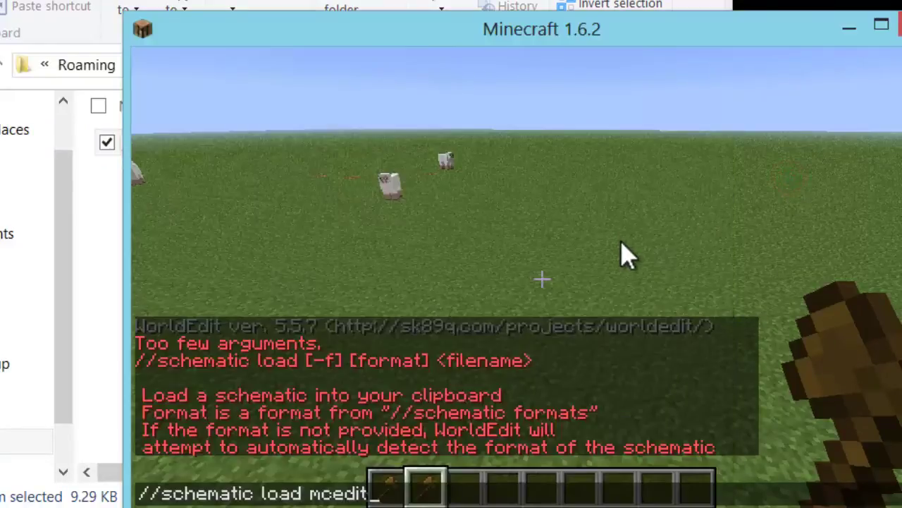
Load the test schematic with //schematic load mcedit test, then run //paste to place the fort
key(Return)
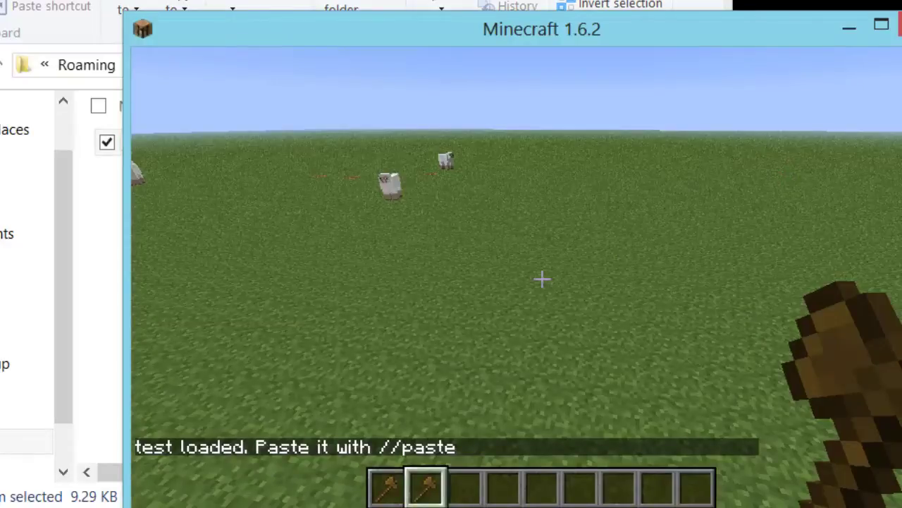
text(t//paste)
key(Return)
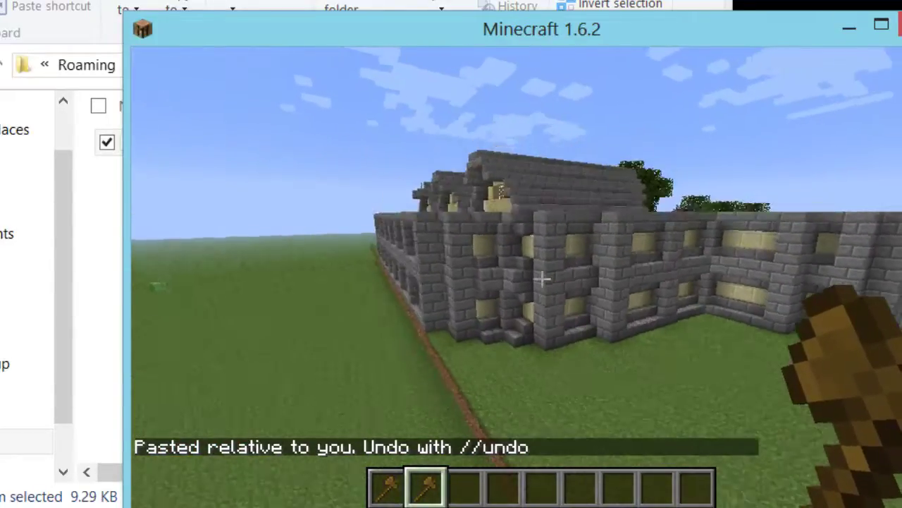
Switch to hotbar slot 3, toggle the F3 debug overlay on and off, and walk into a sandstone house
key(3)
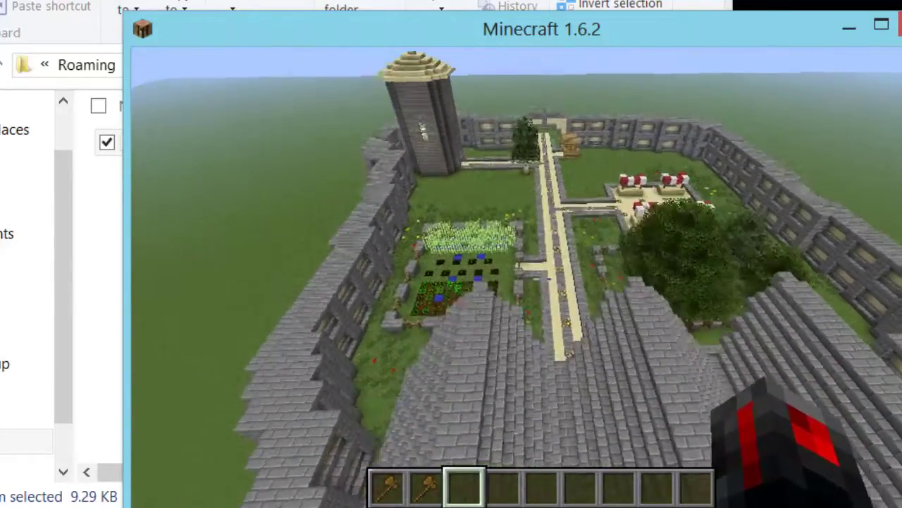
key(F3)
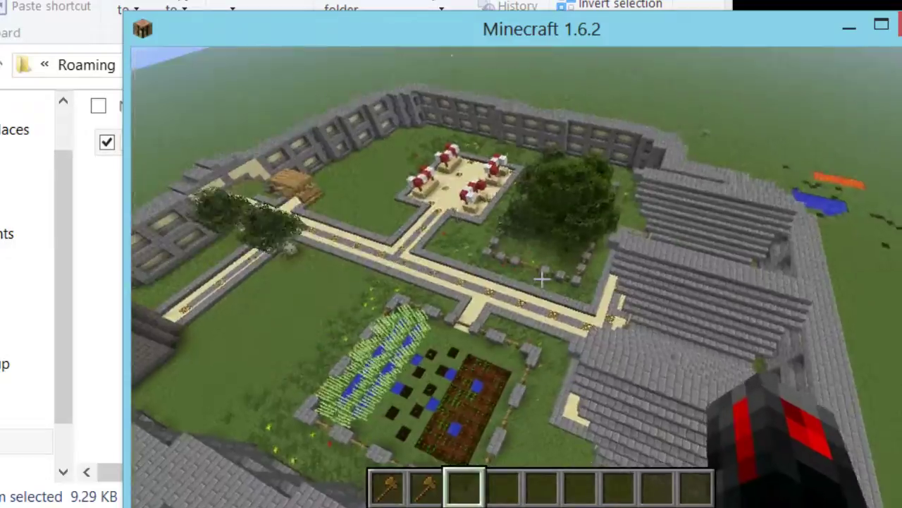
key(F3)
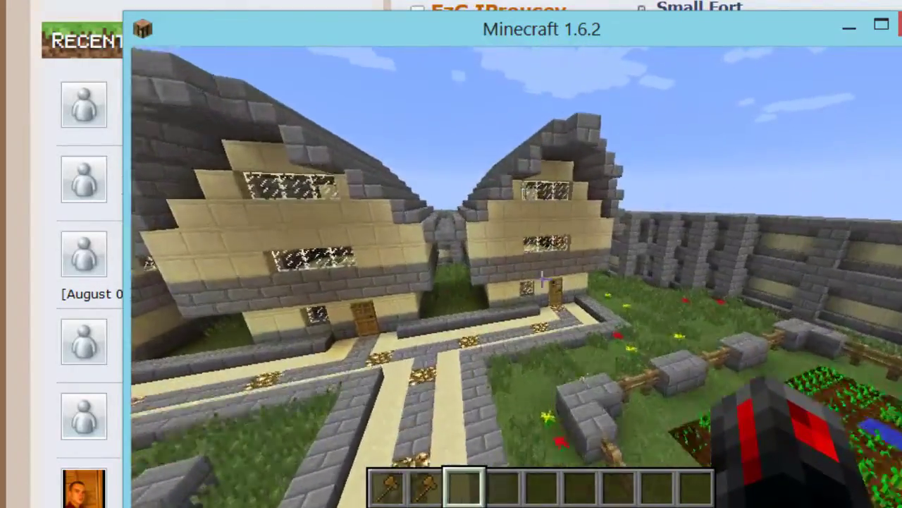
key(w)
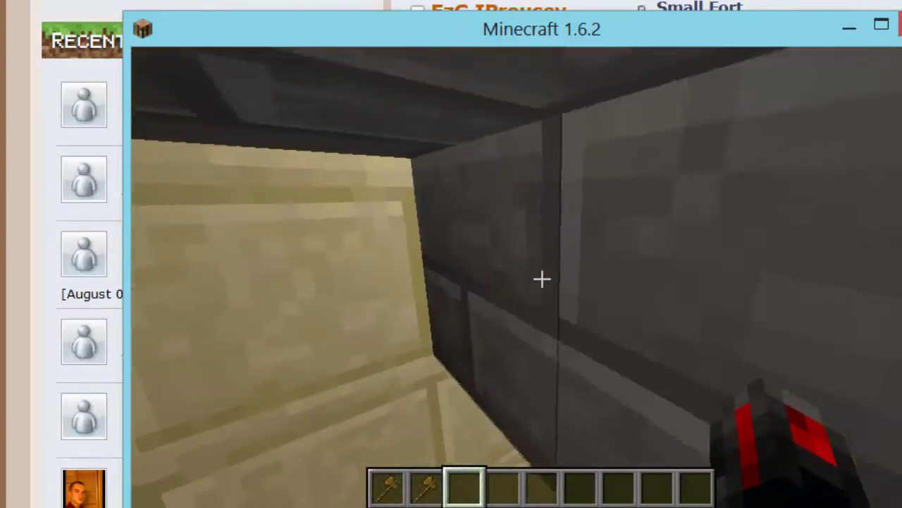